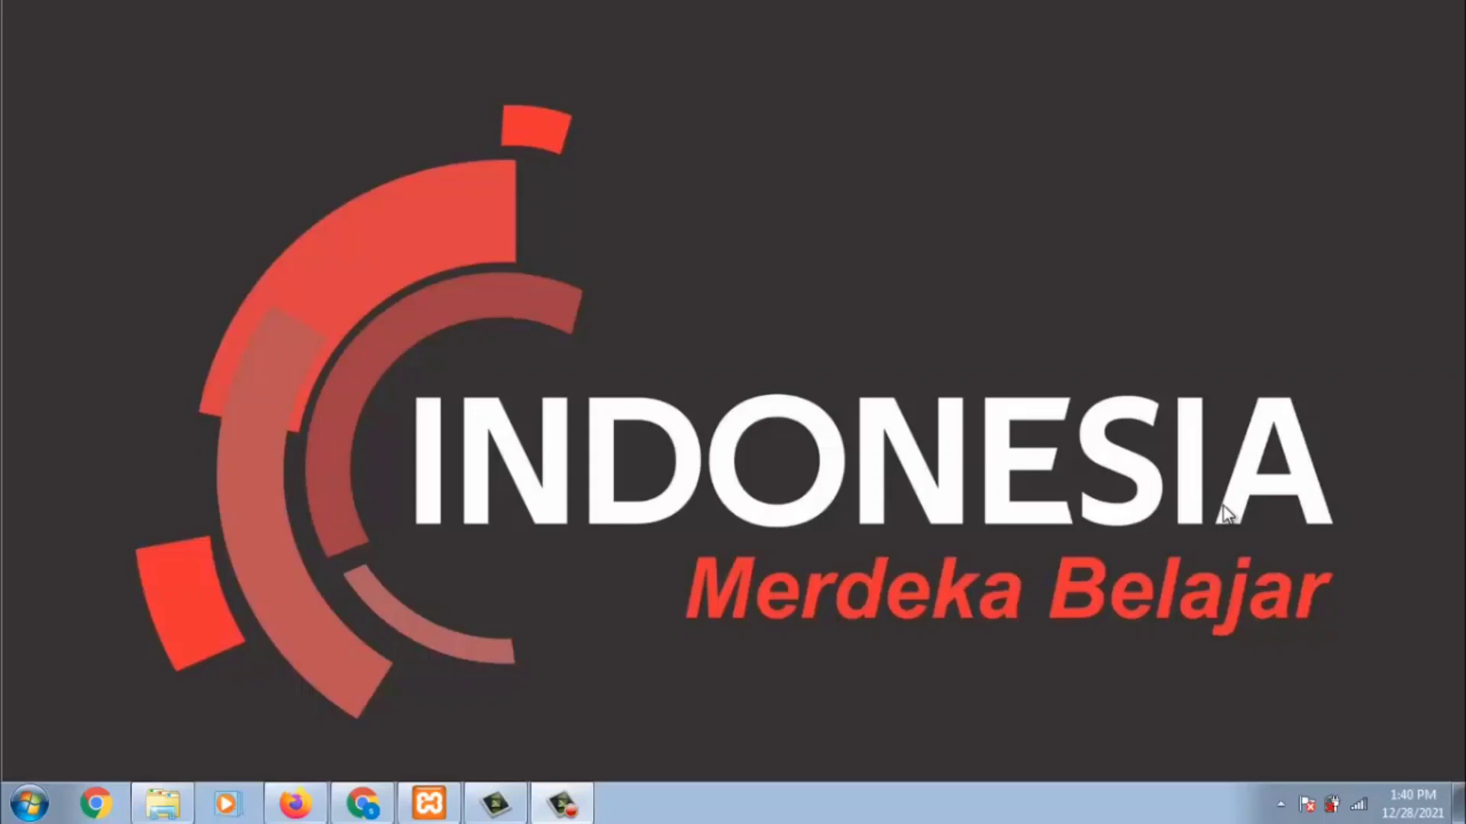
Check the Apache and MySQL modules in the XAMPP Control Panel, and open localhost/phpmyadmin in Firefox
left_click(437, 813)
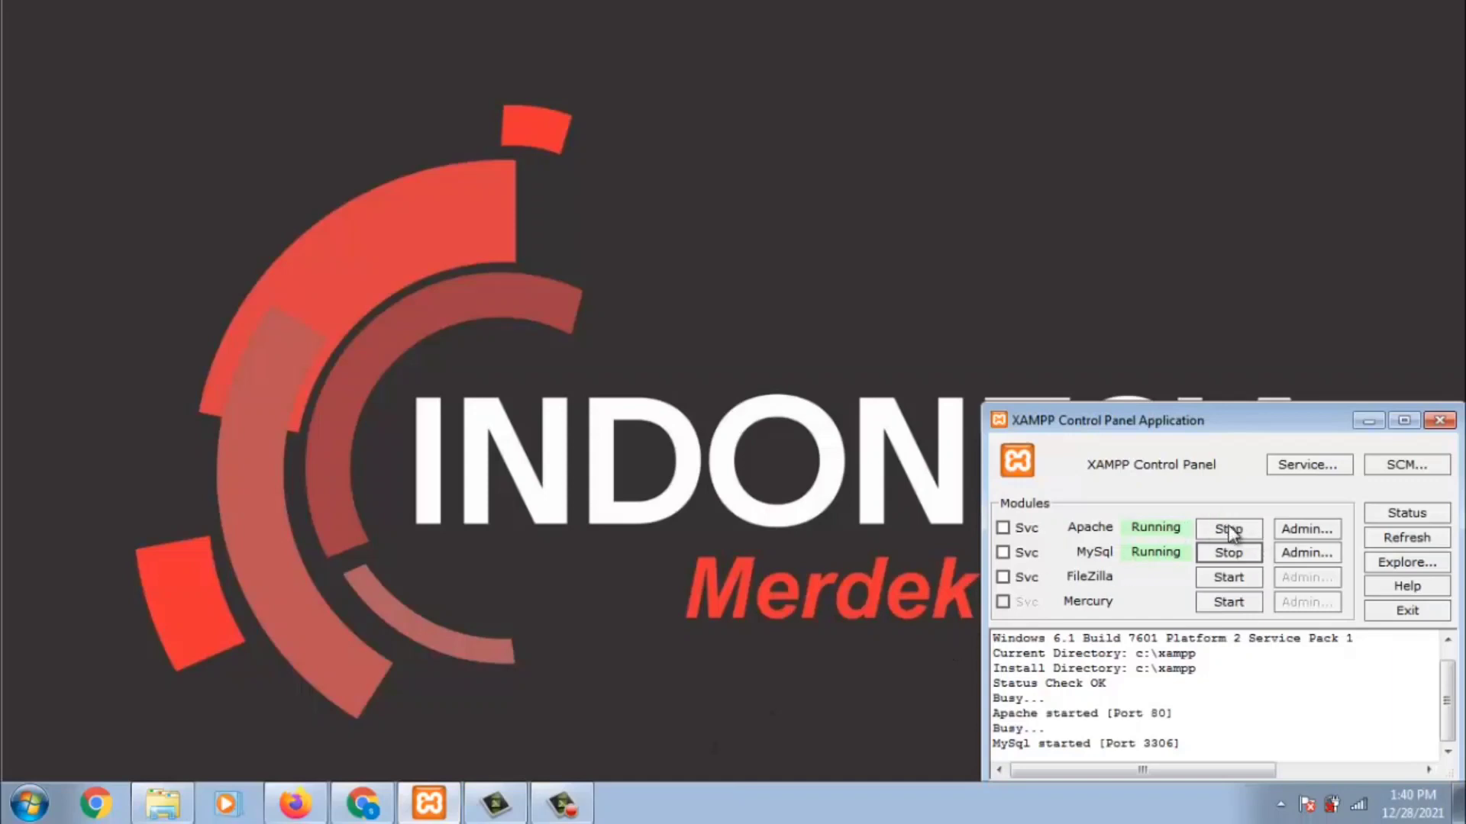
left_click(1360, 425)
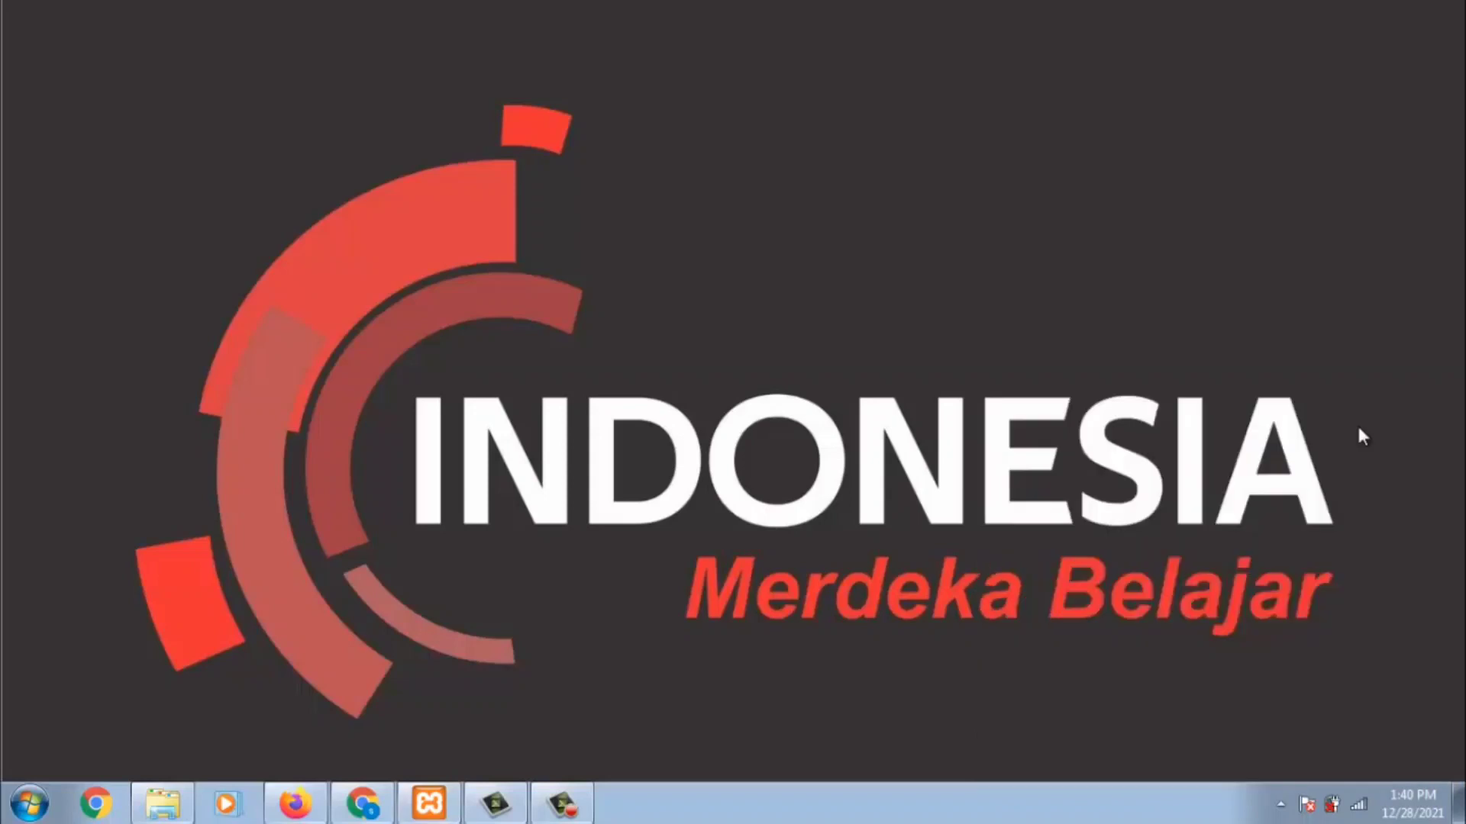
left_click(295, 803)
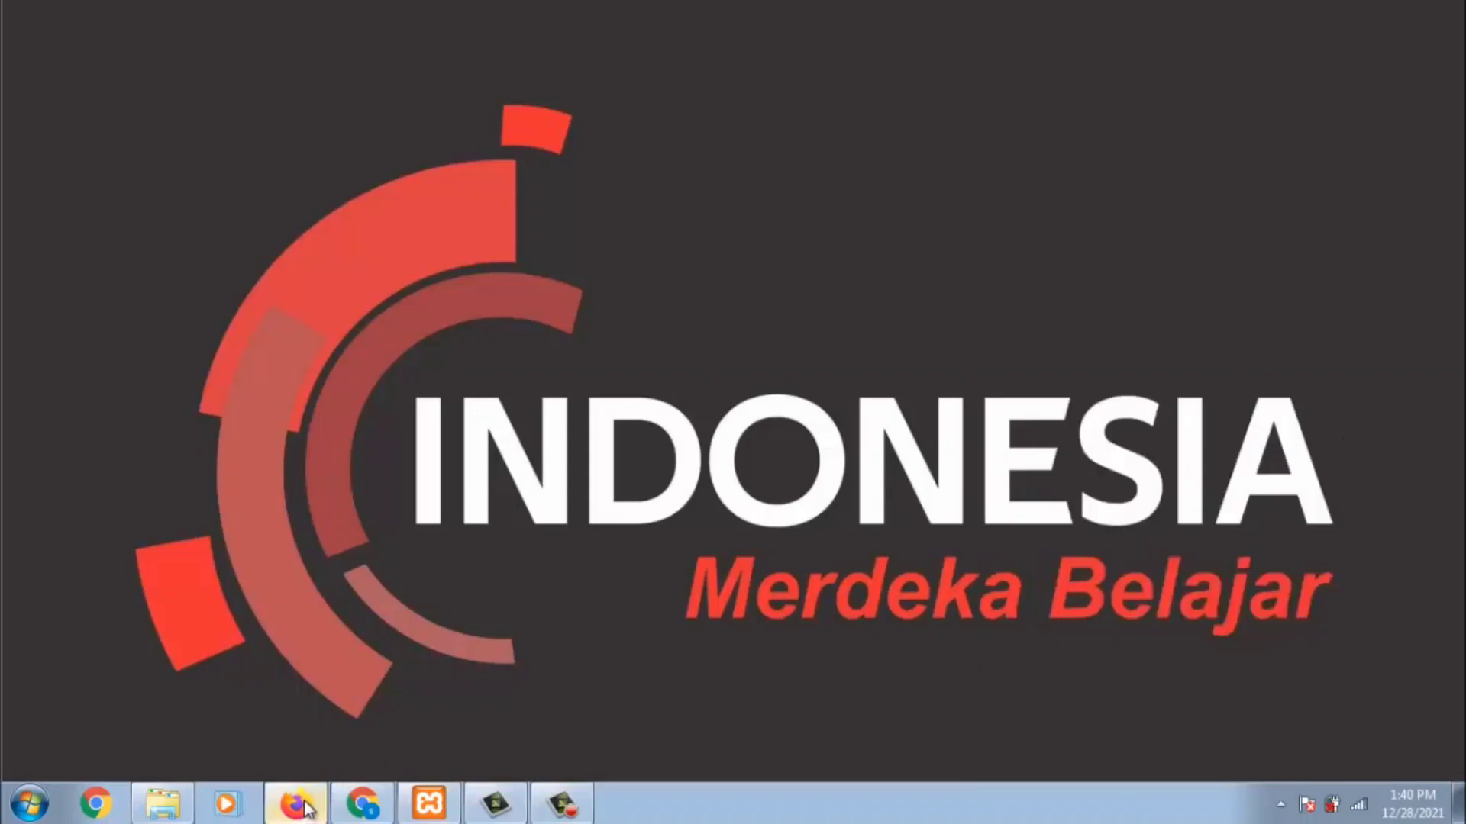
left_click(546, 69)
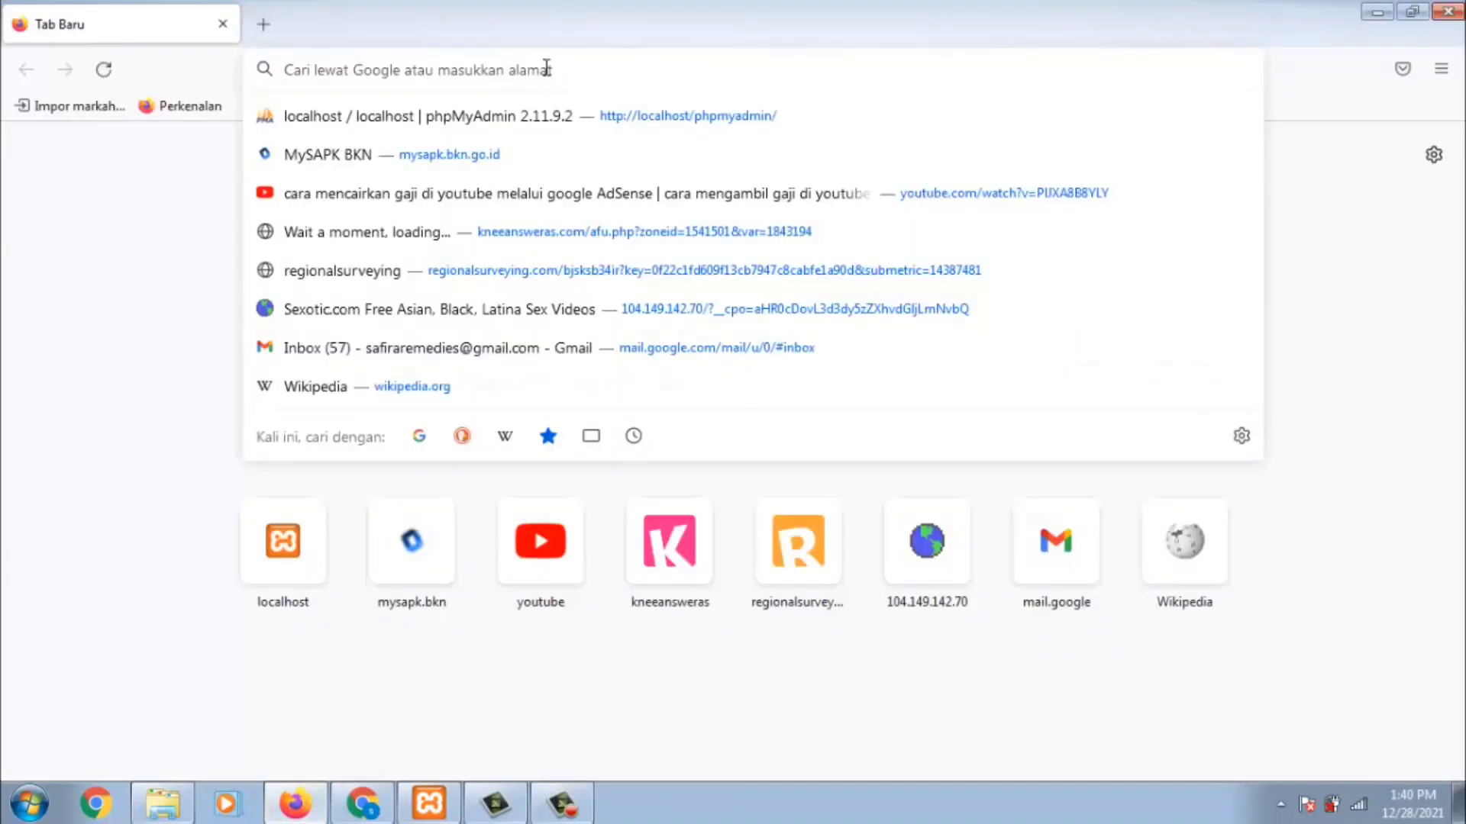
type("localhost/")
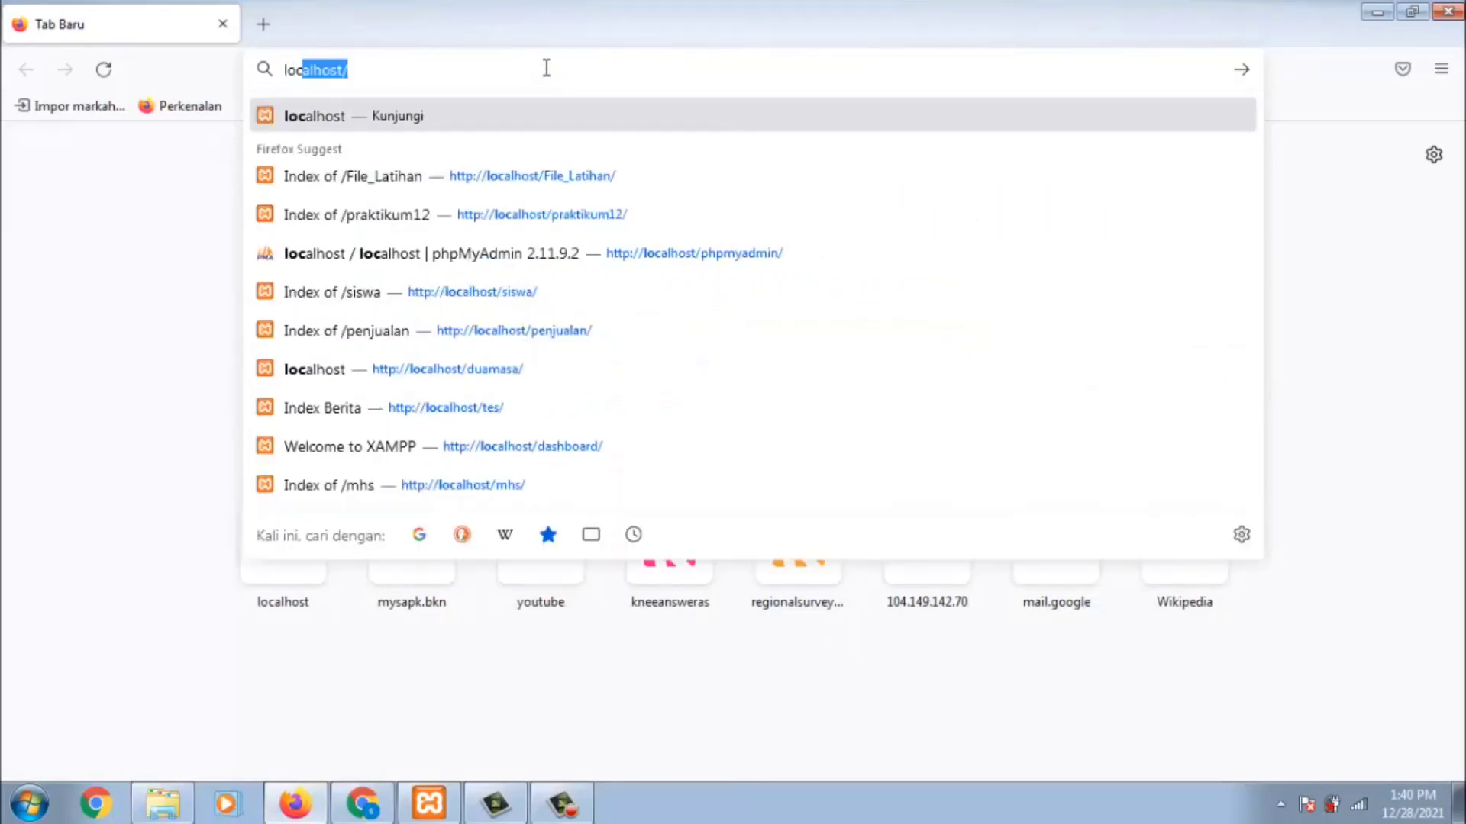
key("Right")
type("ph")
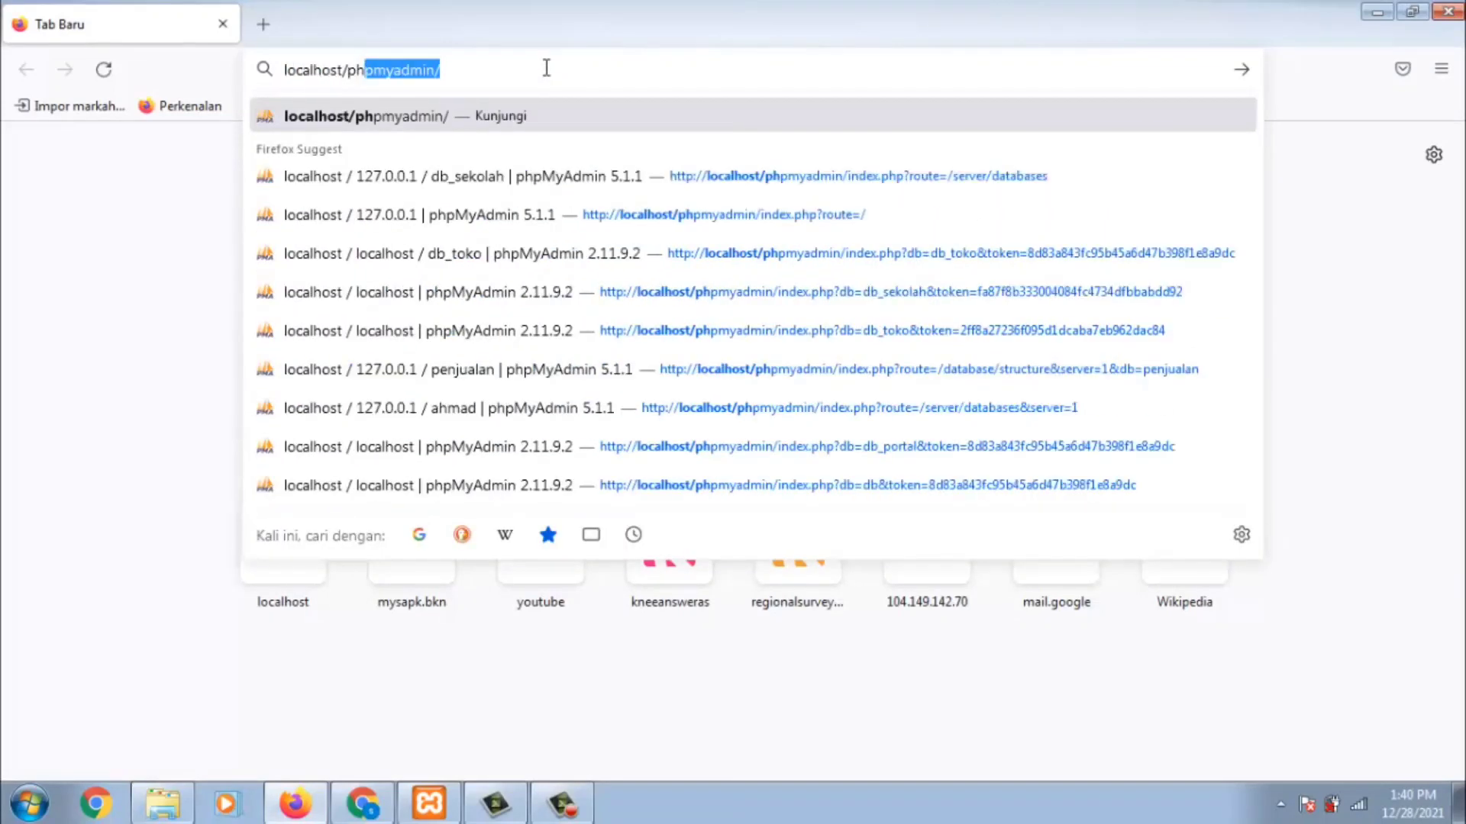
key("Return")
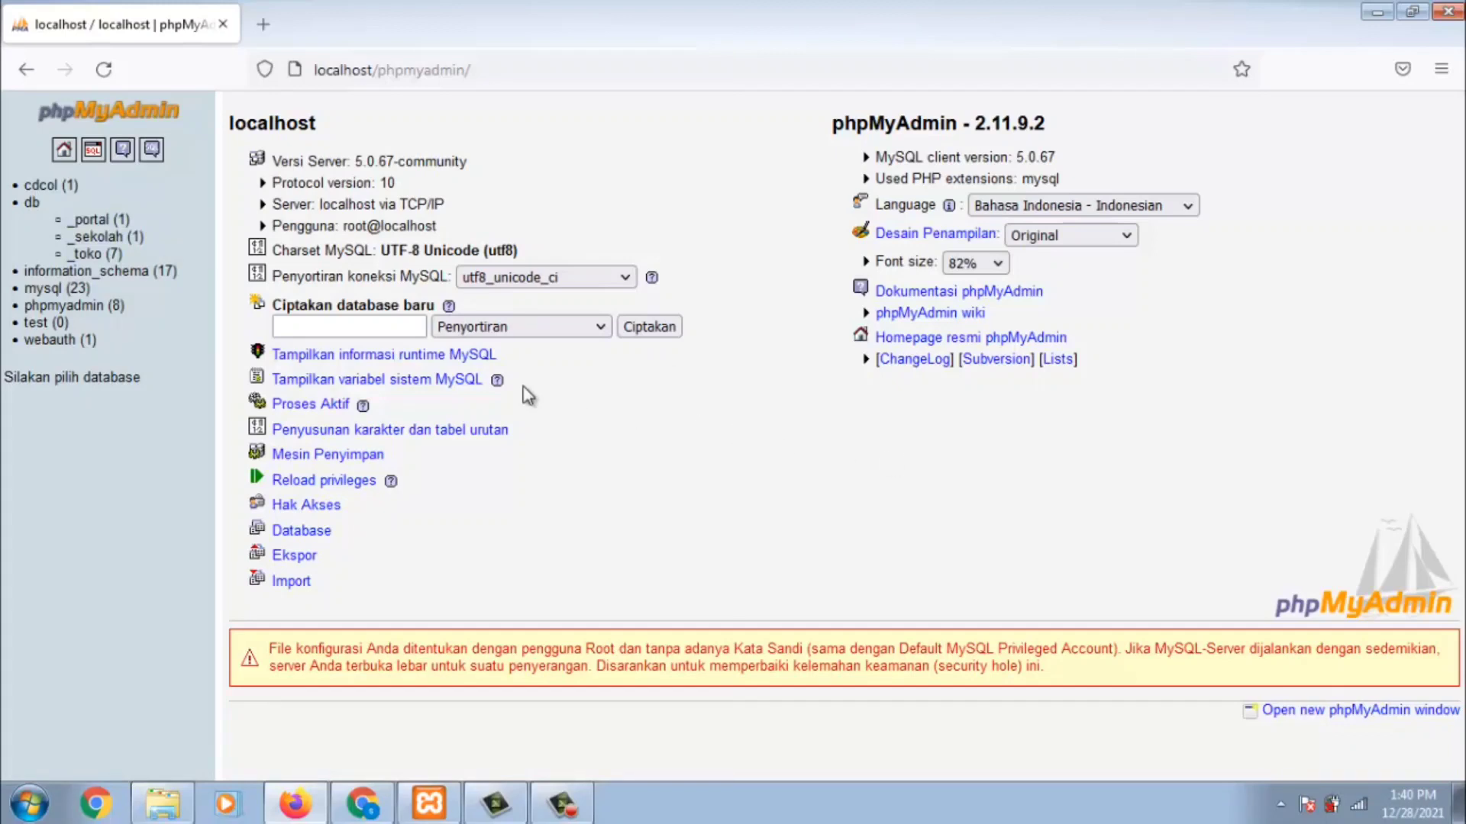
Set up an SQL export of the db_toko database to a file with Zip compression
left_click(92, 259)
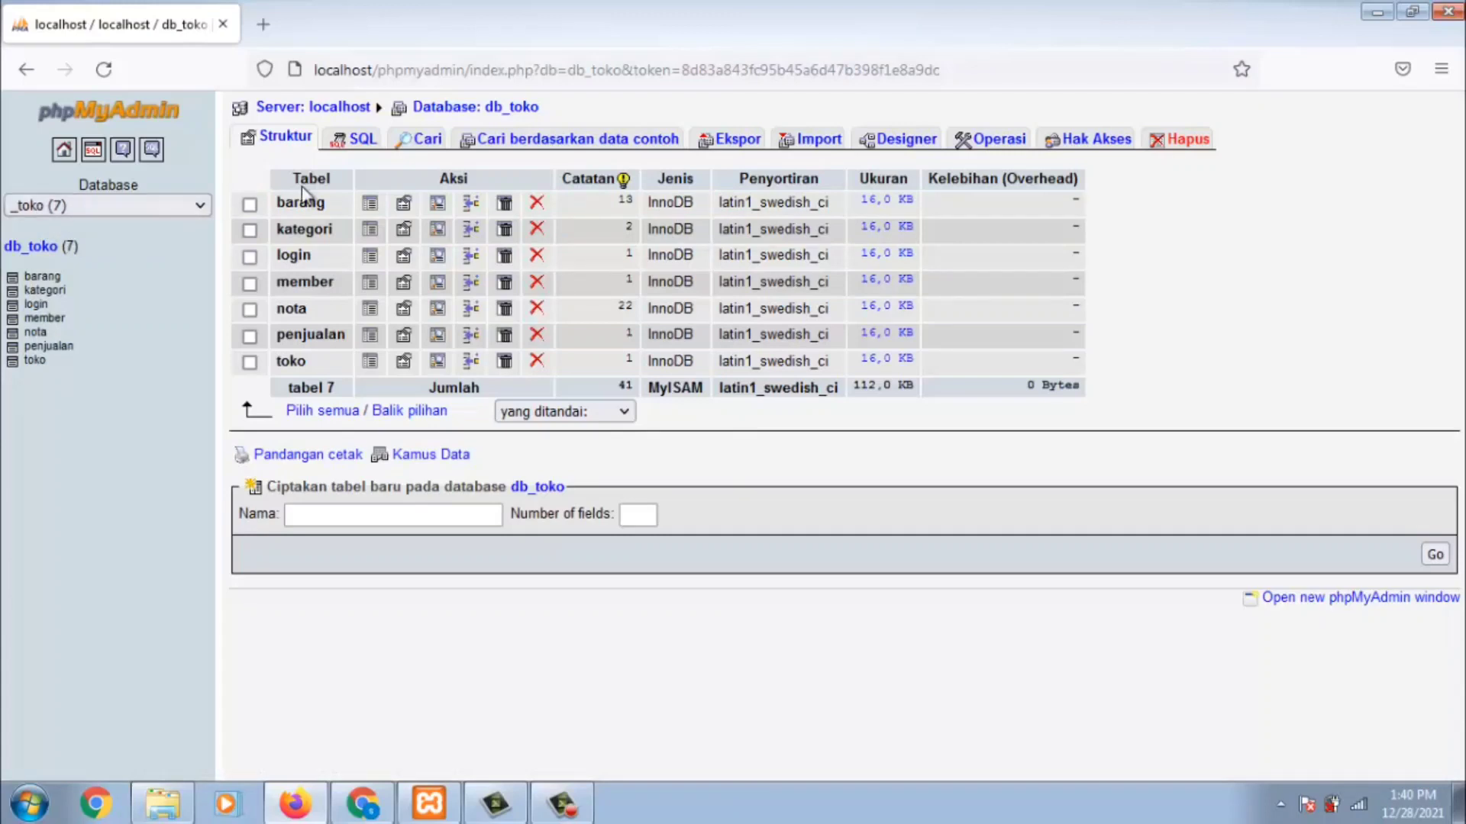
left_click(718, 155)
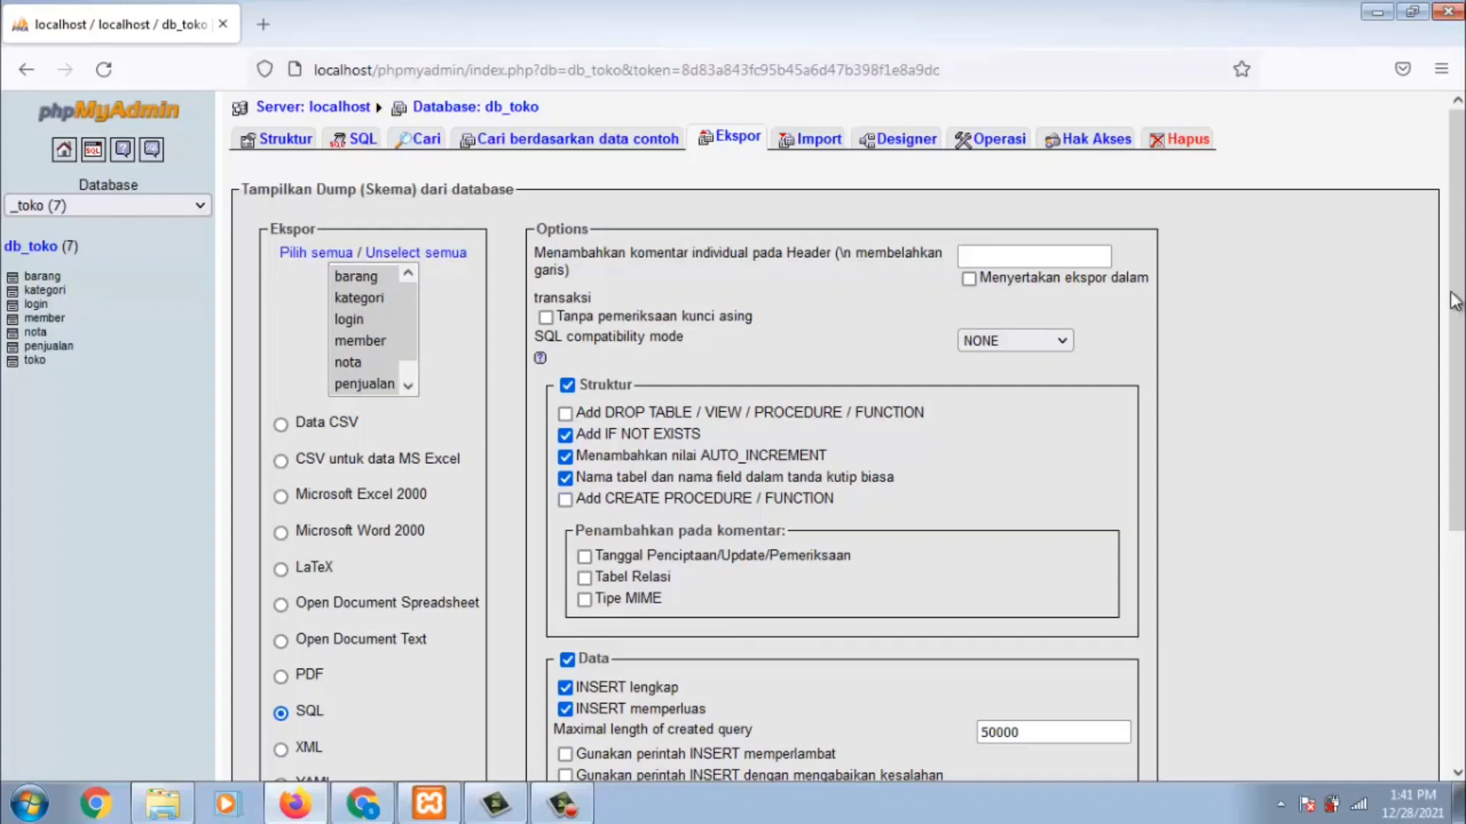
left_click_drag(1450, 309, 1445, 446)
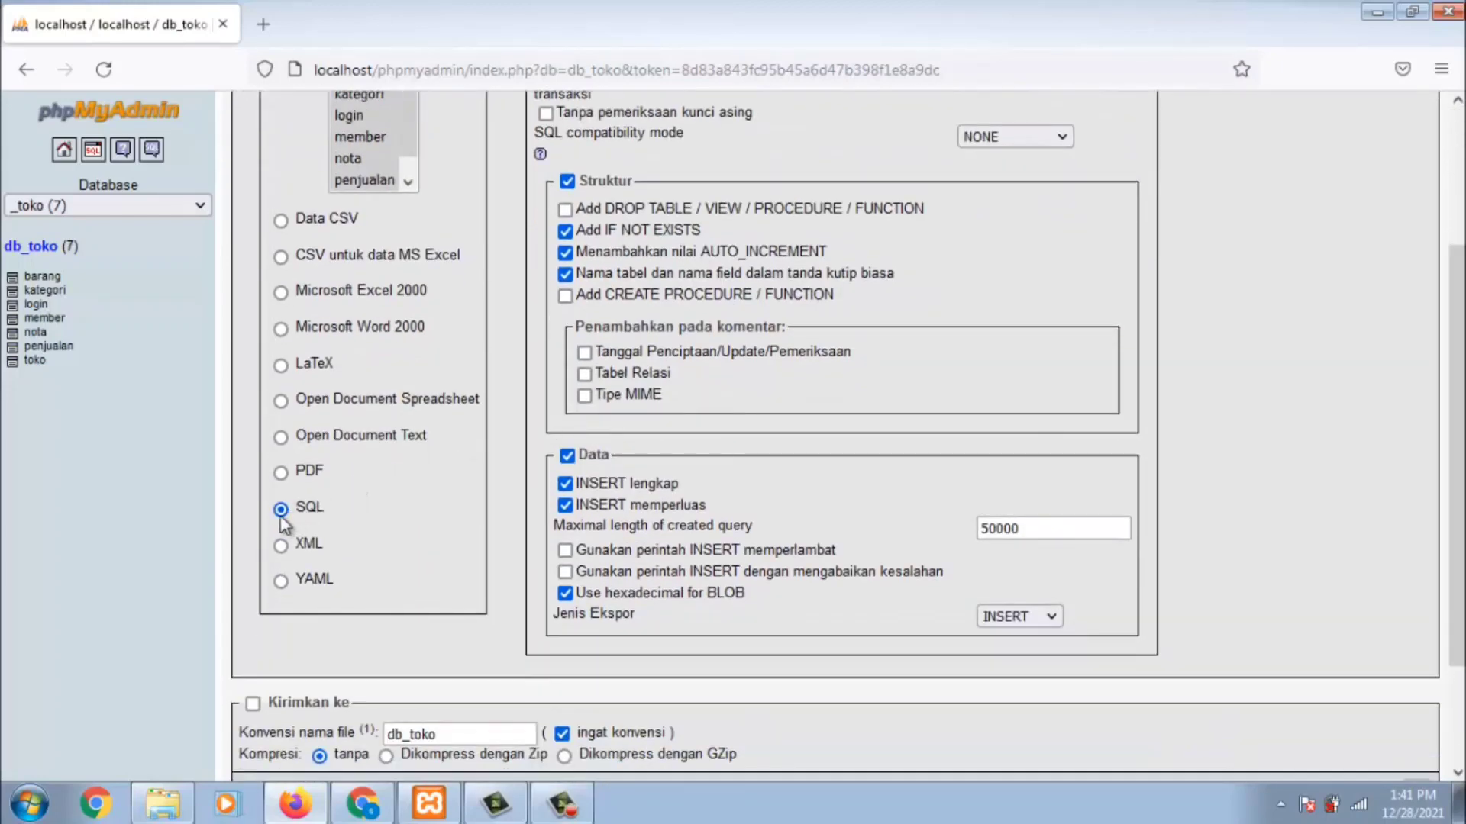
scroll(454, 442, "down", 3)
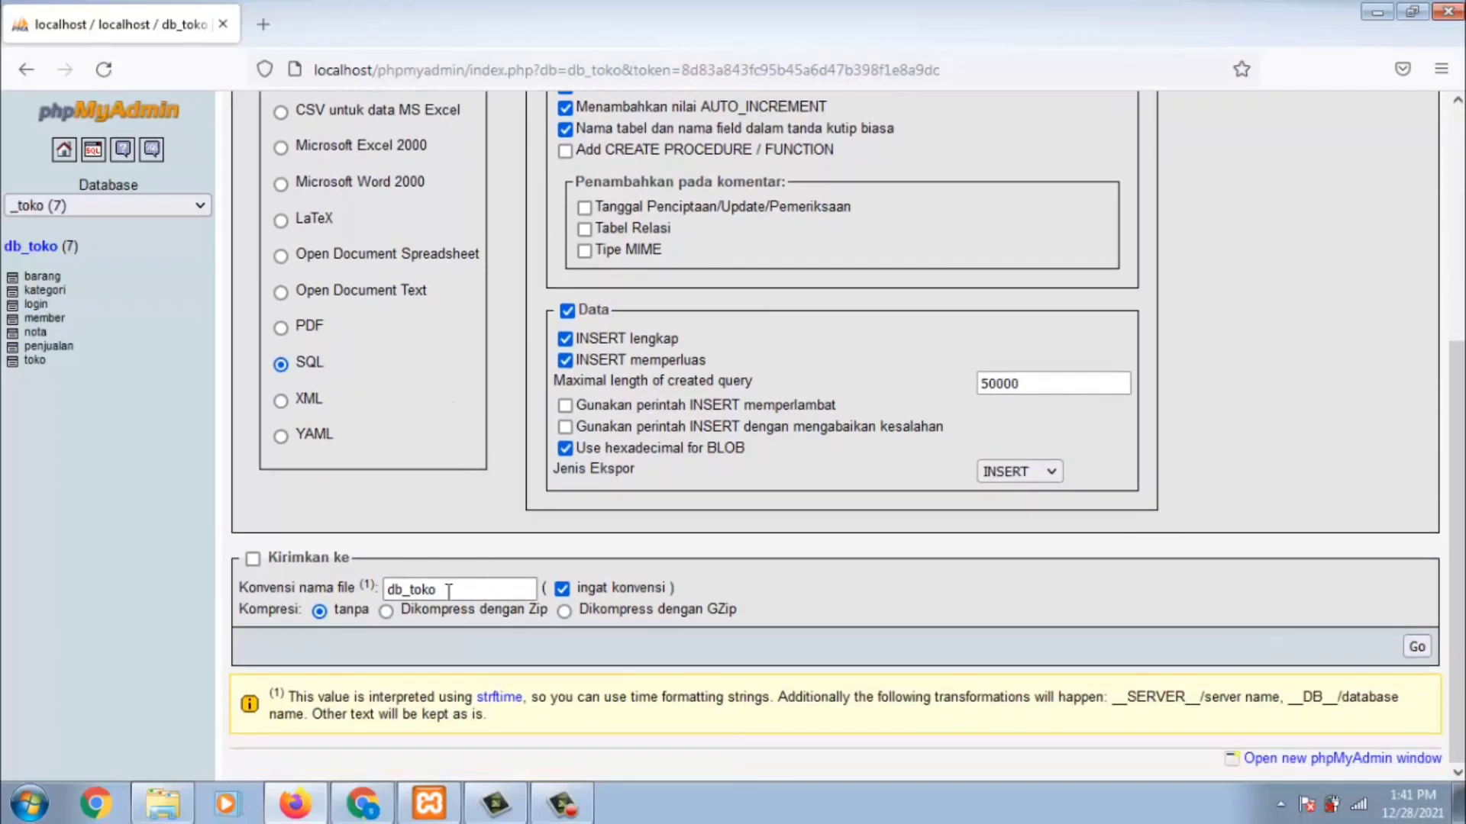
left_click_drag(436, 589, 389, 591)
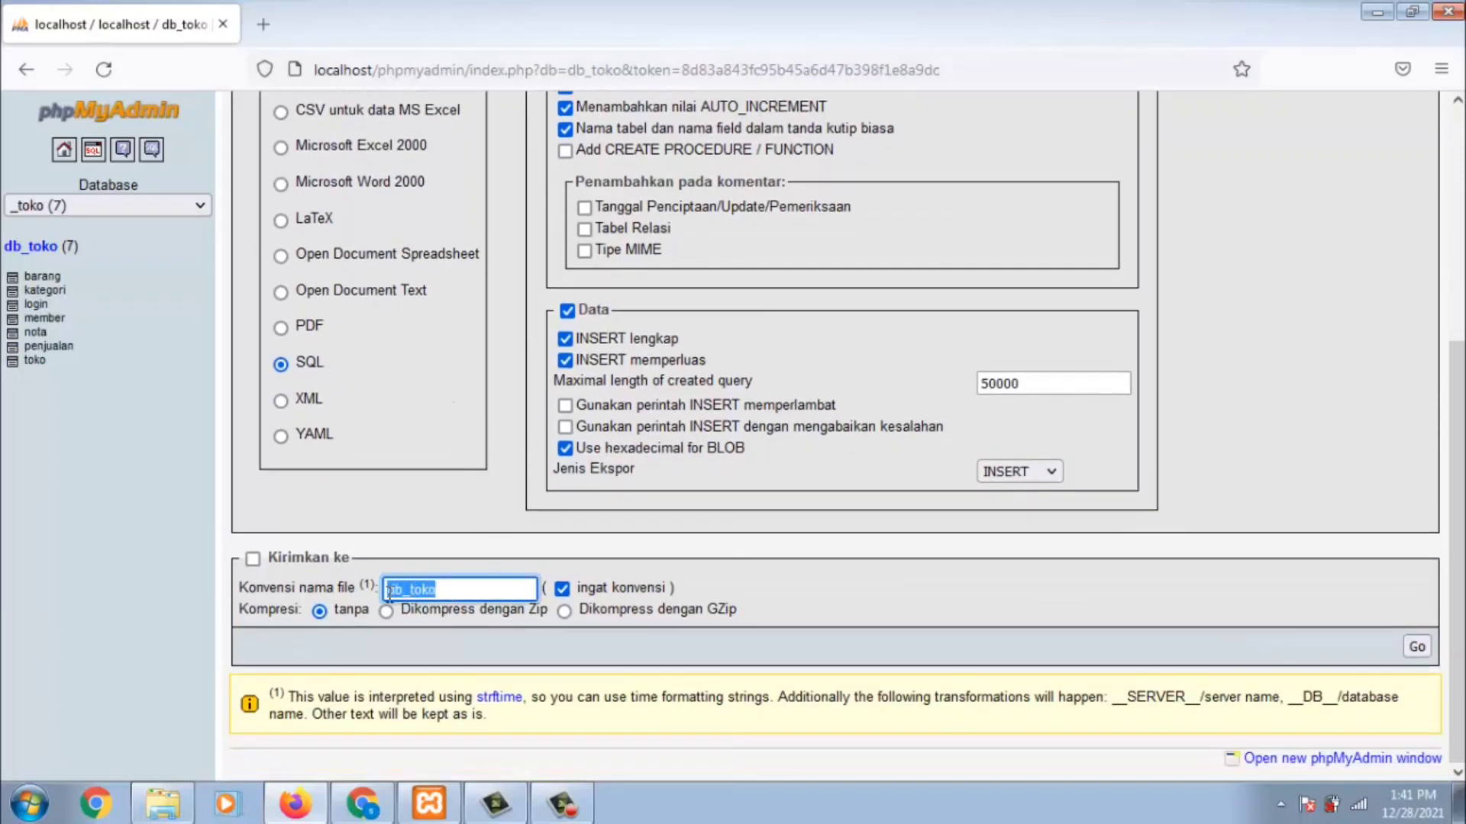
left_click(454, 595)
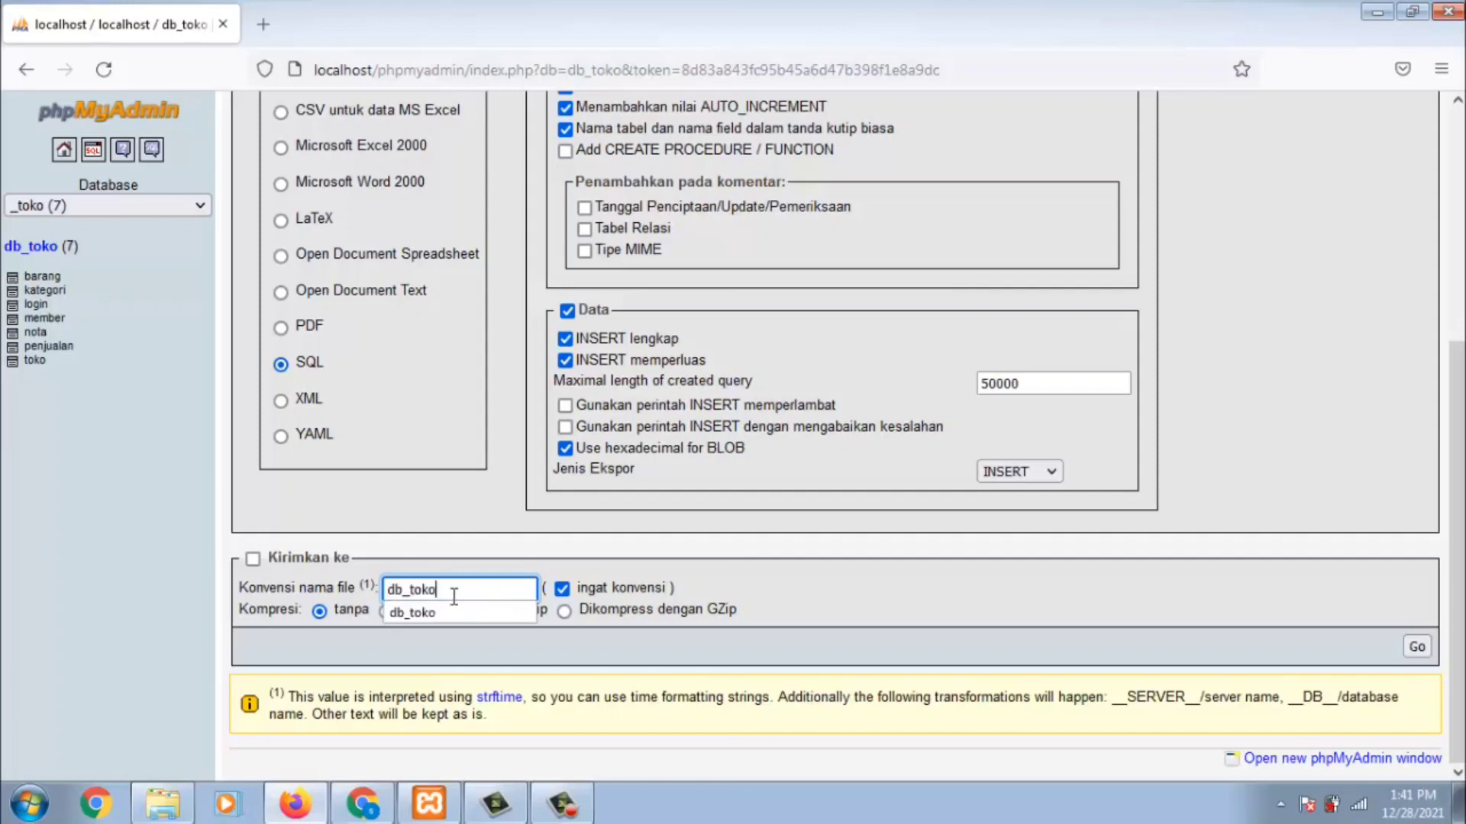
mouse_move(450, 595)
left_mouse_down()
mouse_move(383, 592)
mouse_move(421, 592)
left_mouse_up()
left_click(447, 592)
left_click(447, 592)
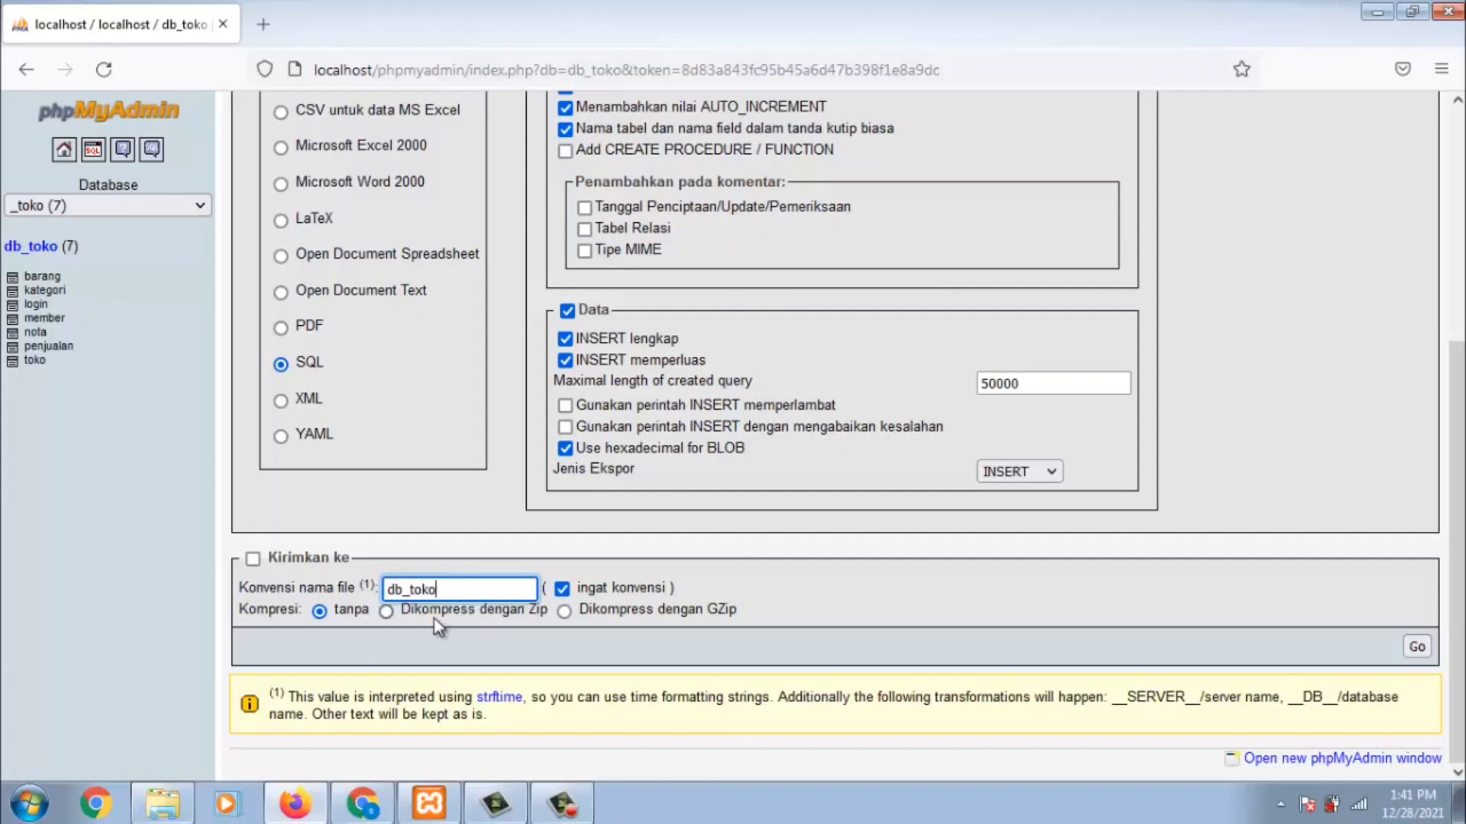
left_click(386, 611)
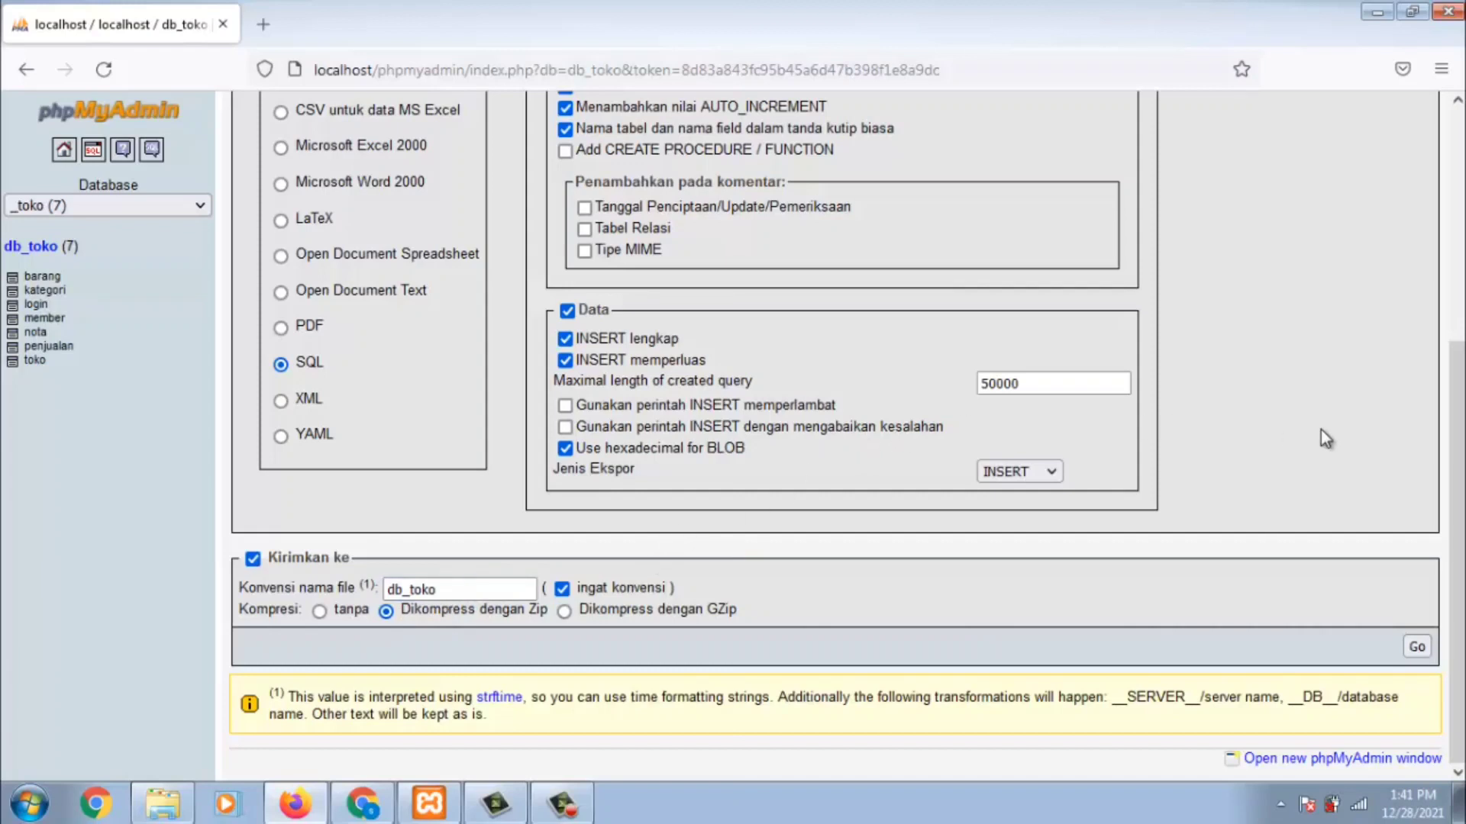
Run the export and save db_toko.sql.zip to disk
left_click(1416, 649)
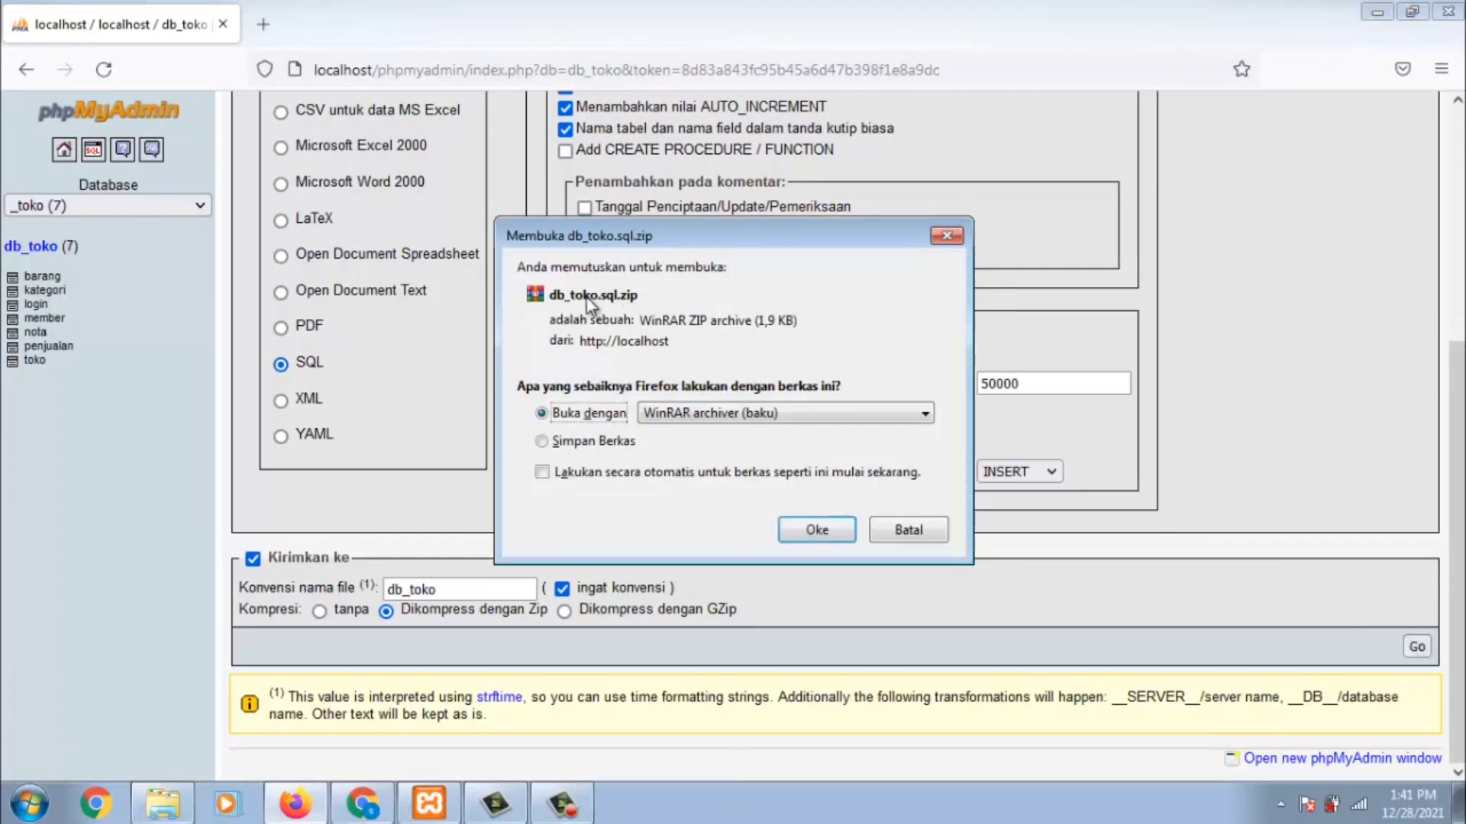
left_click(626, 446)
left_click(810, 528)
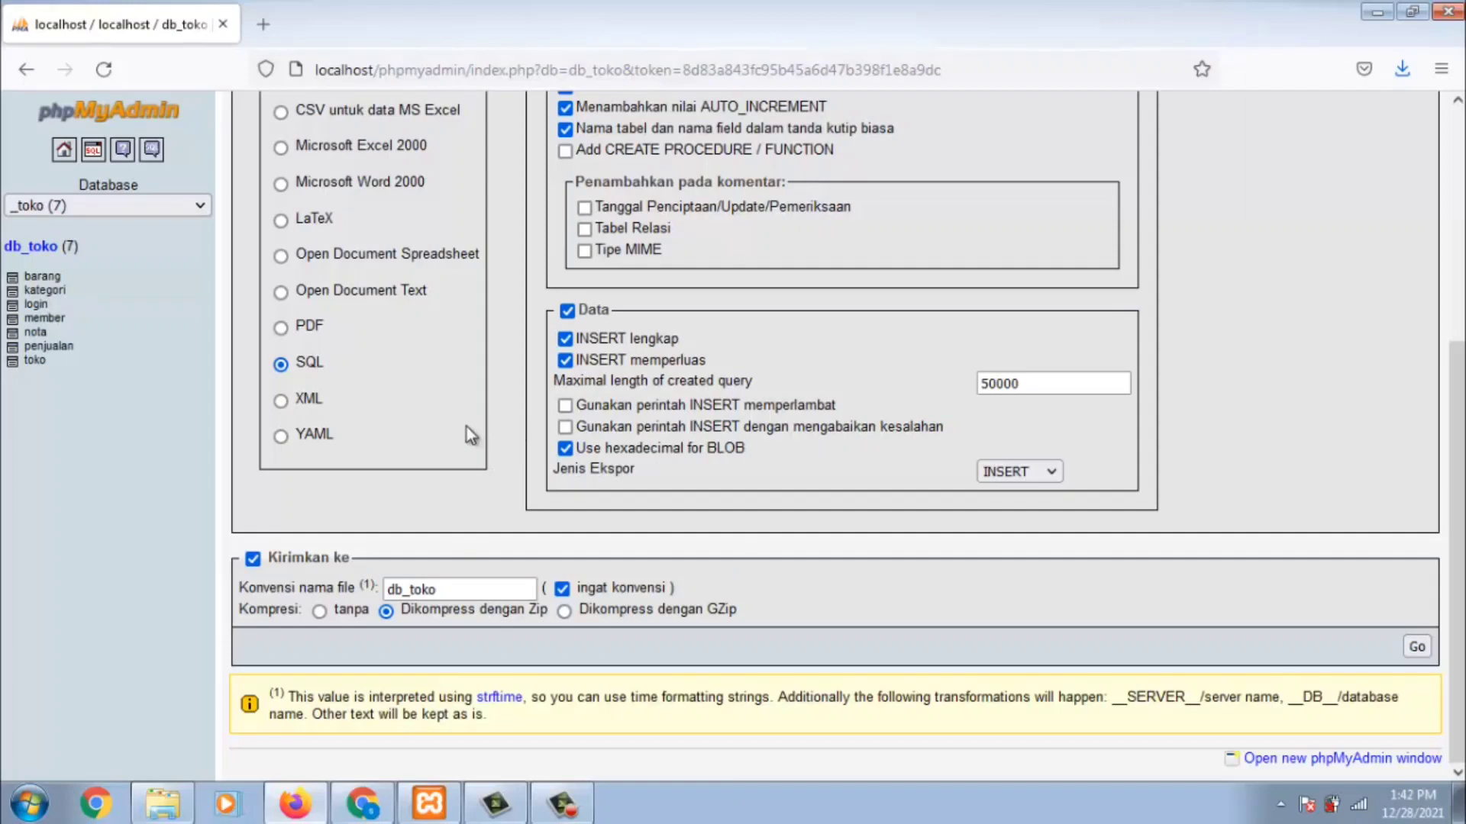
Switch to Windows Explorer and open the MySQL data folder at C:\xampp\mysql\data
mouse_move(167, 803)
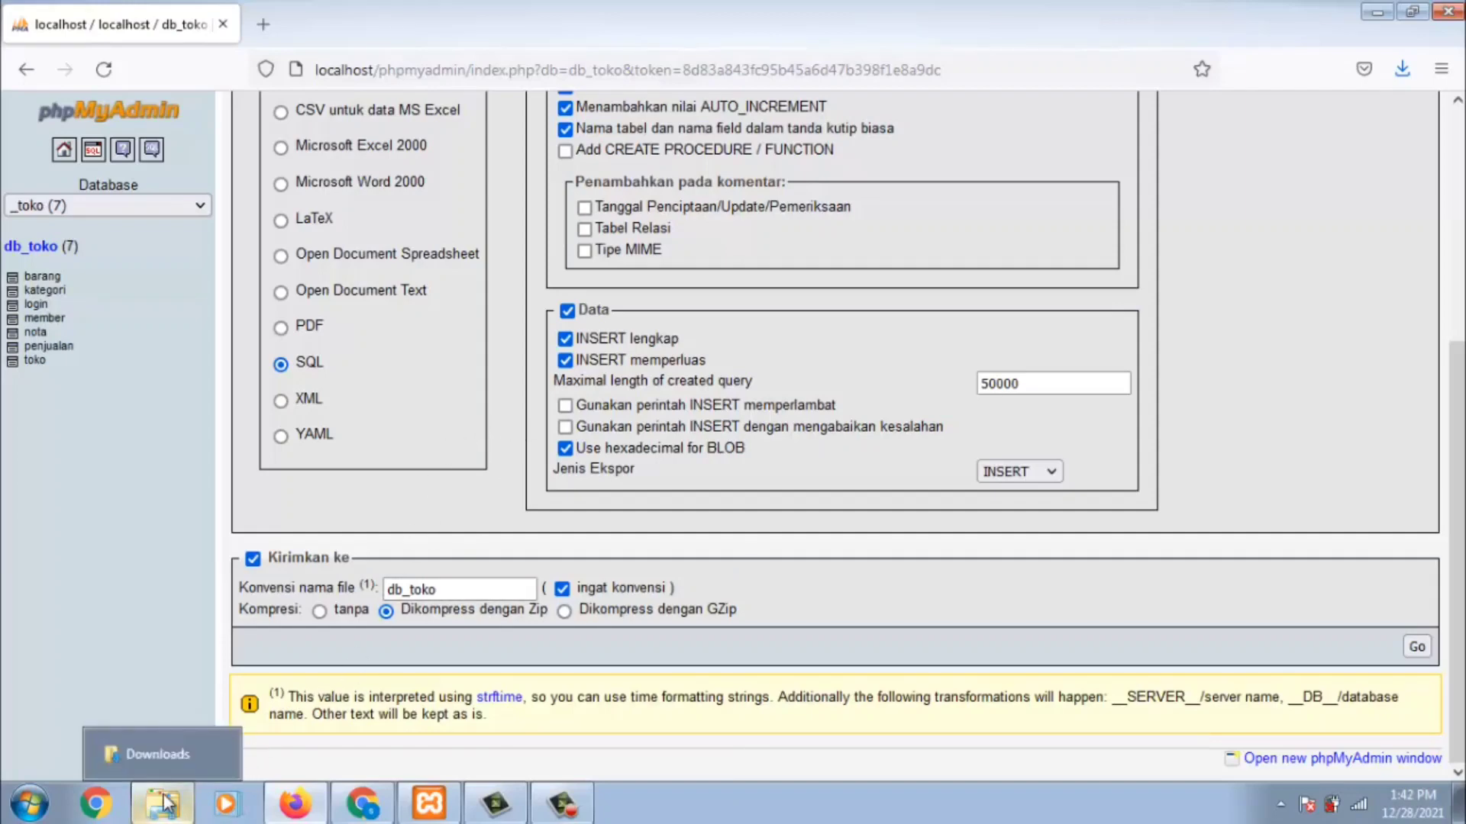
left_click(158, 754)
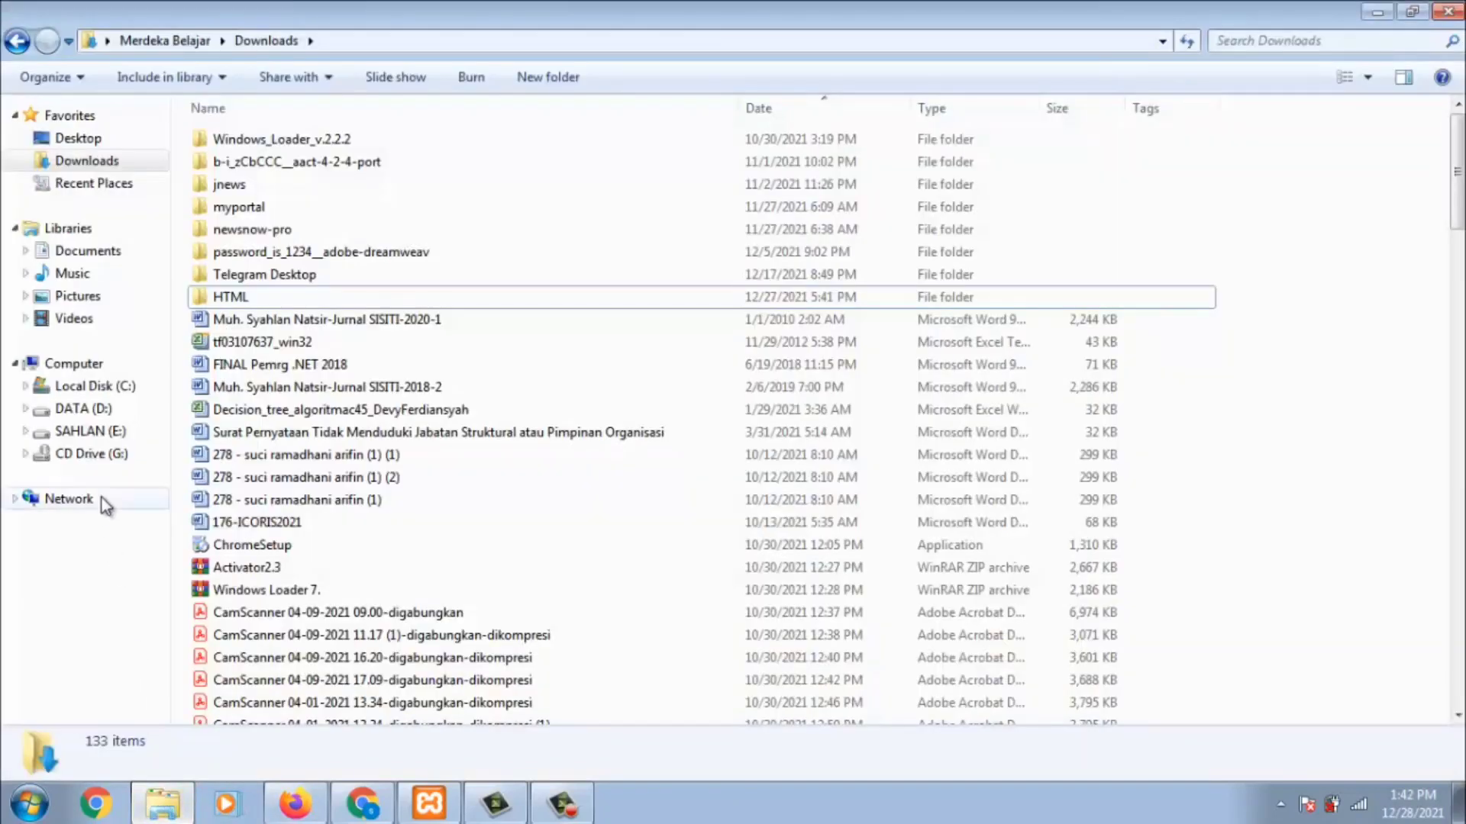
left_click(98, 389)
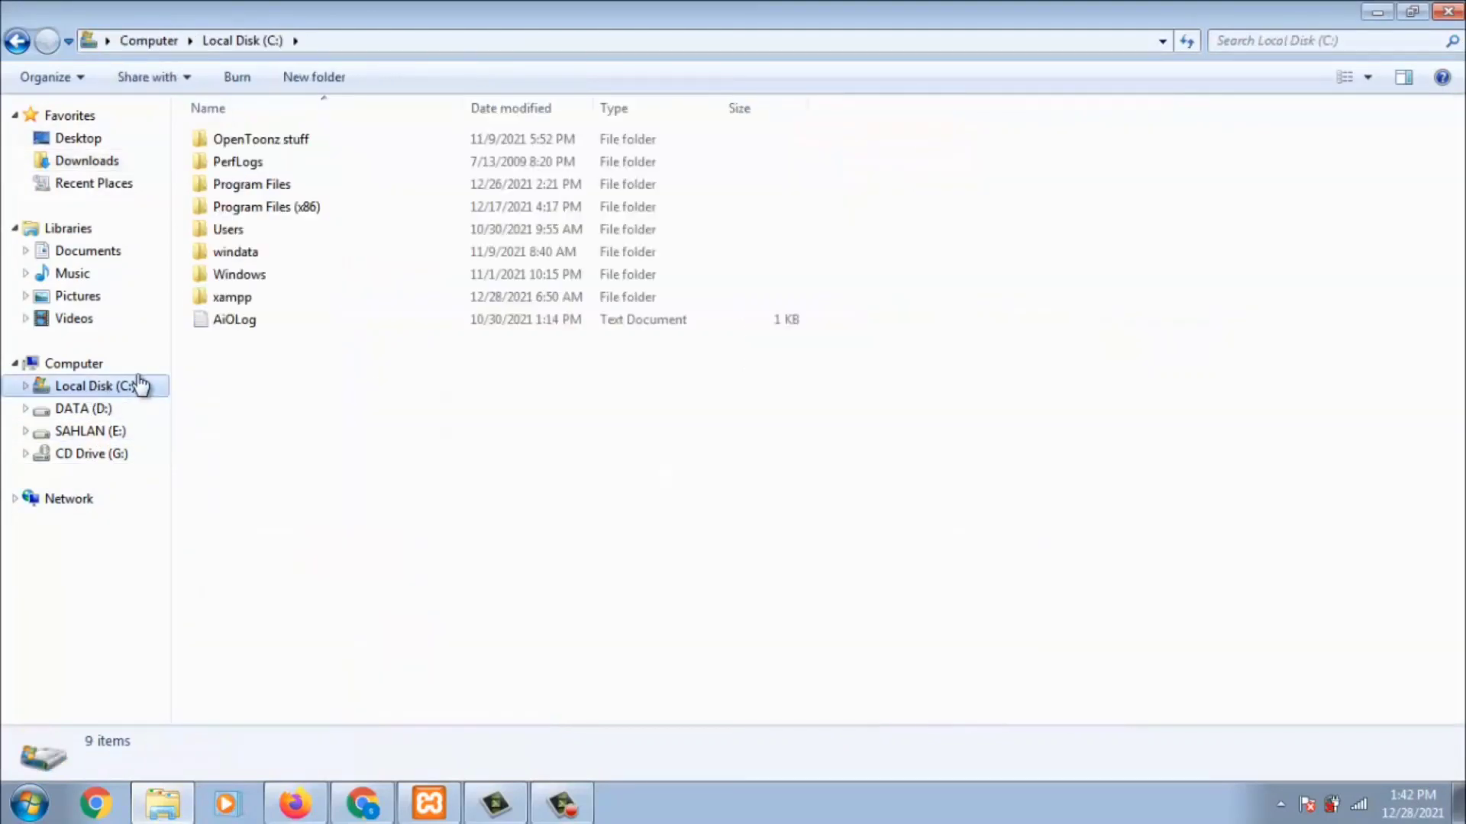
left_click(212, 300)
double_click(212, 299)
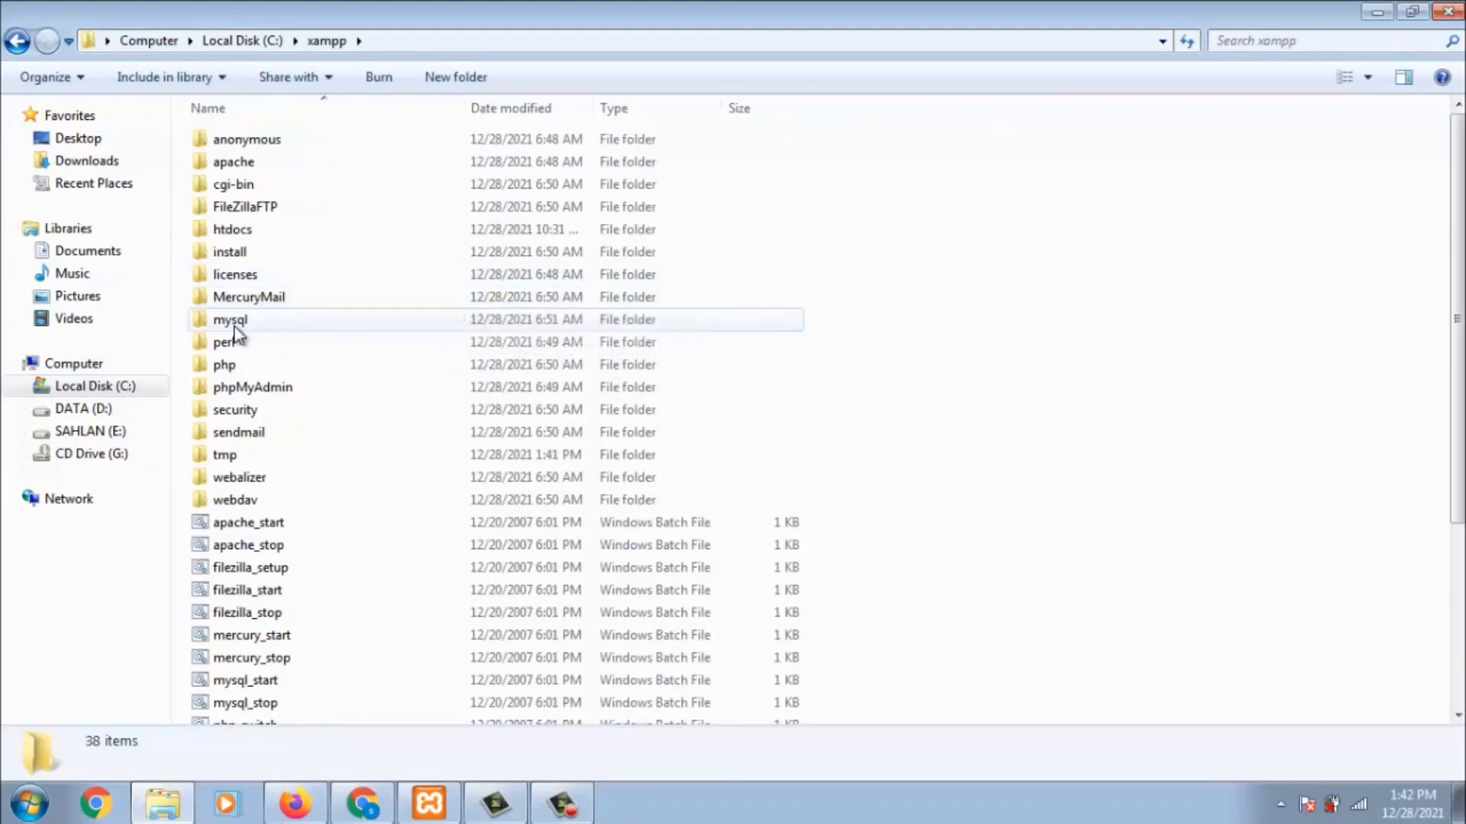
double_click(233, 325)
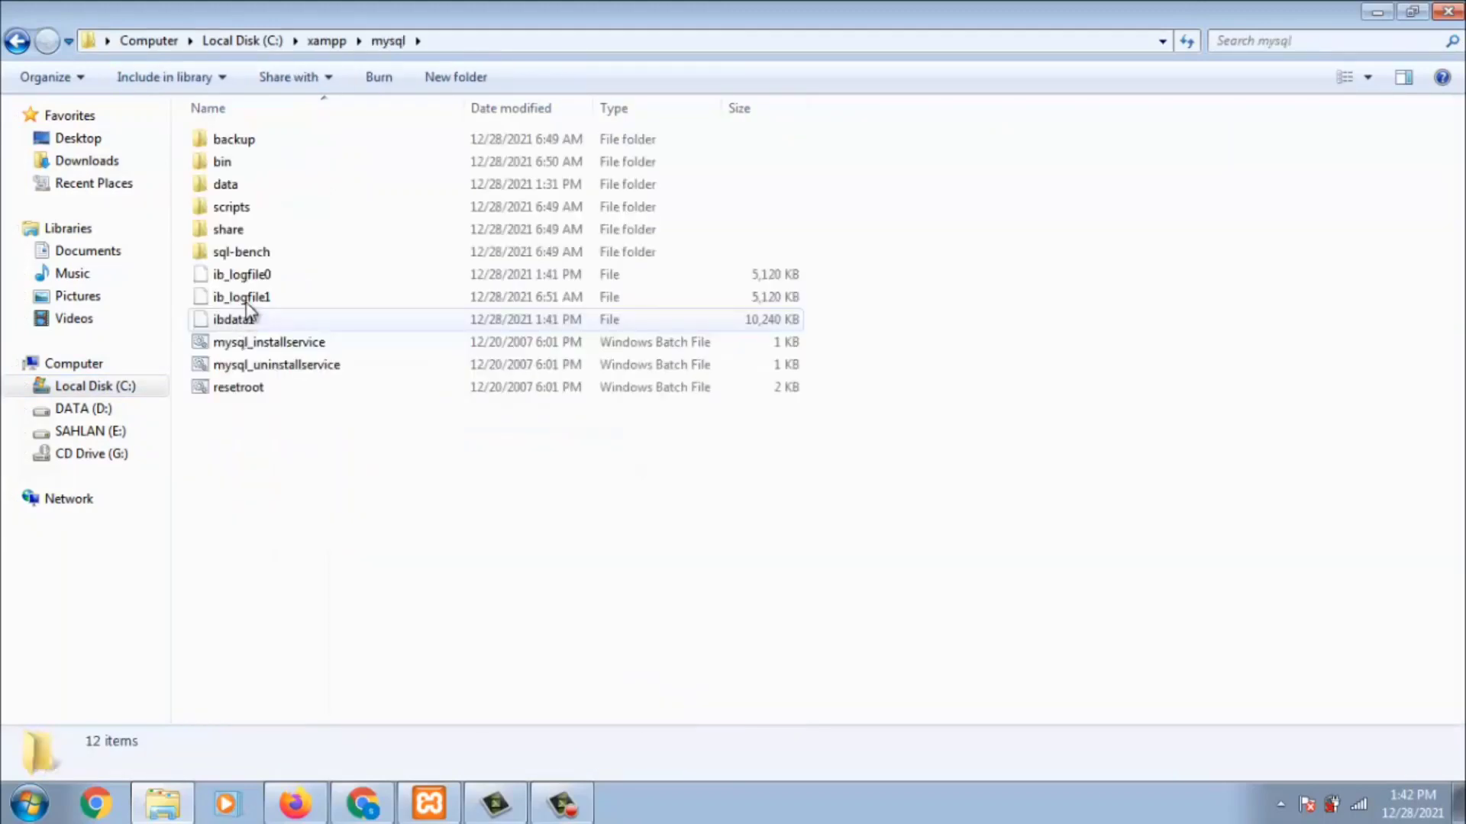
left_click(222, 185)
double_click(222, 184)
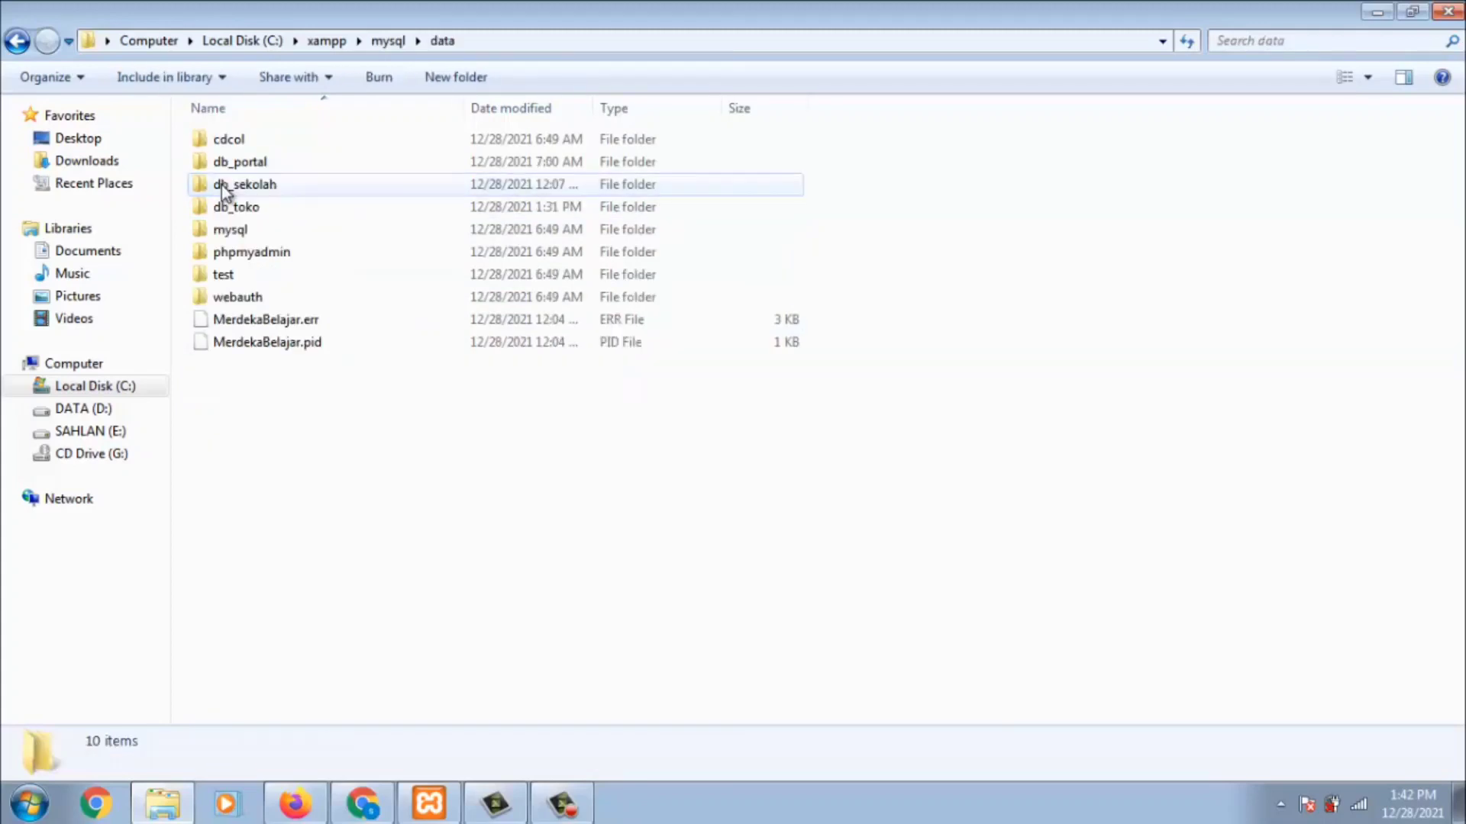
Look at the table files inside the db_sekolah folder and return to the data folder
left_click(269, 199)
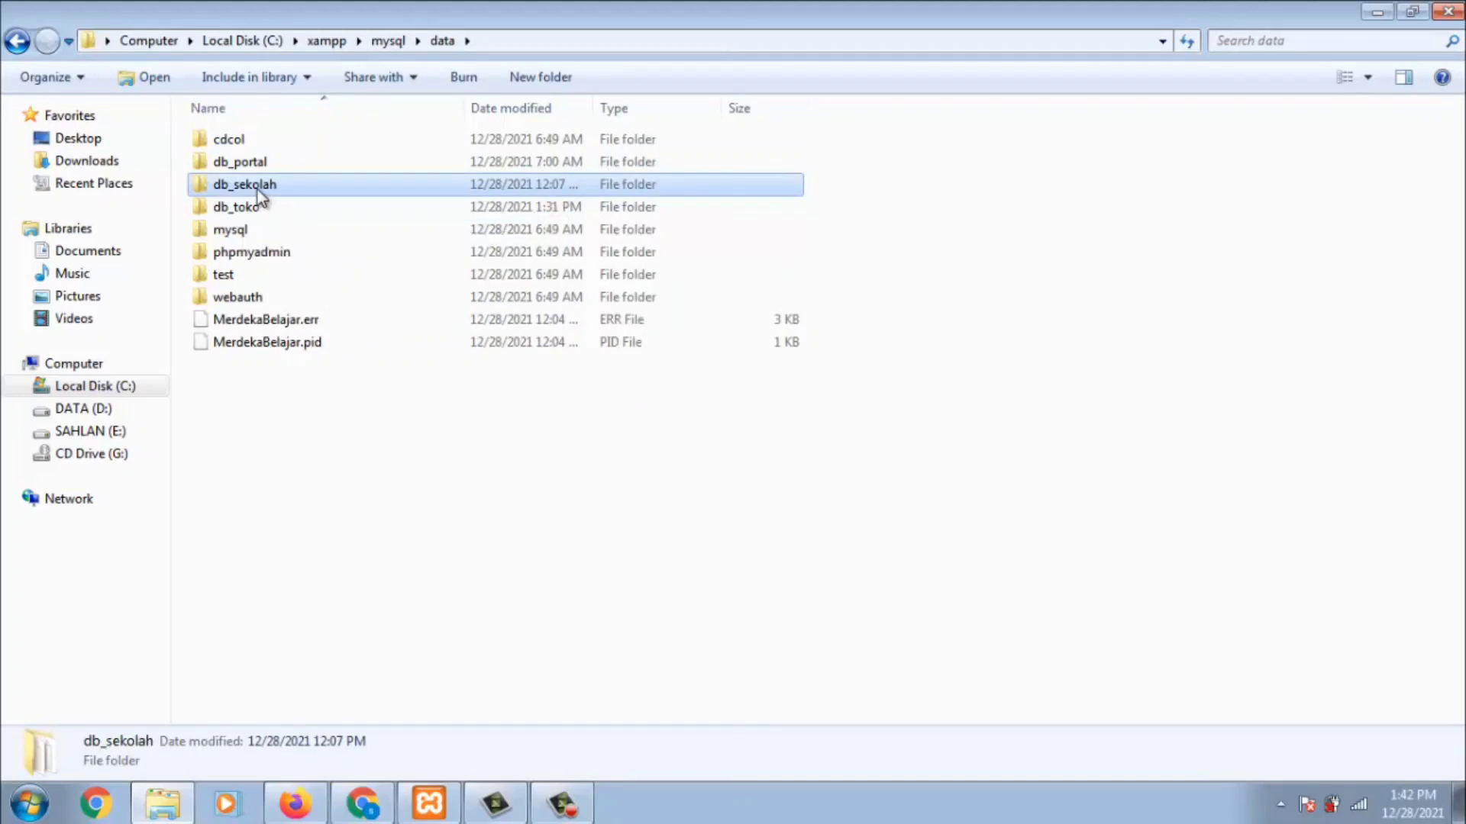
double_click(258, 189)
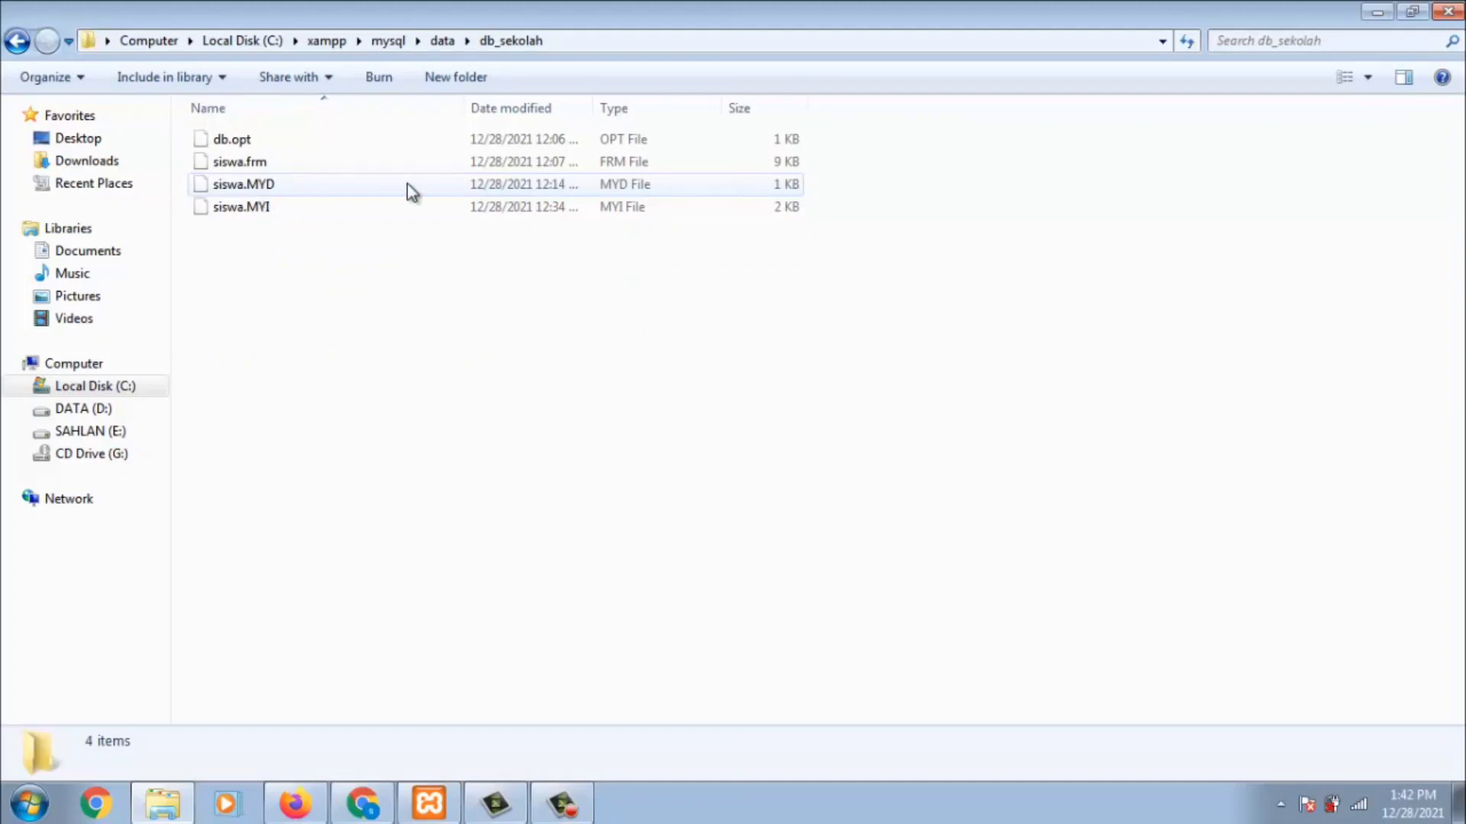
left_click(17, 41)
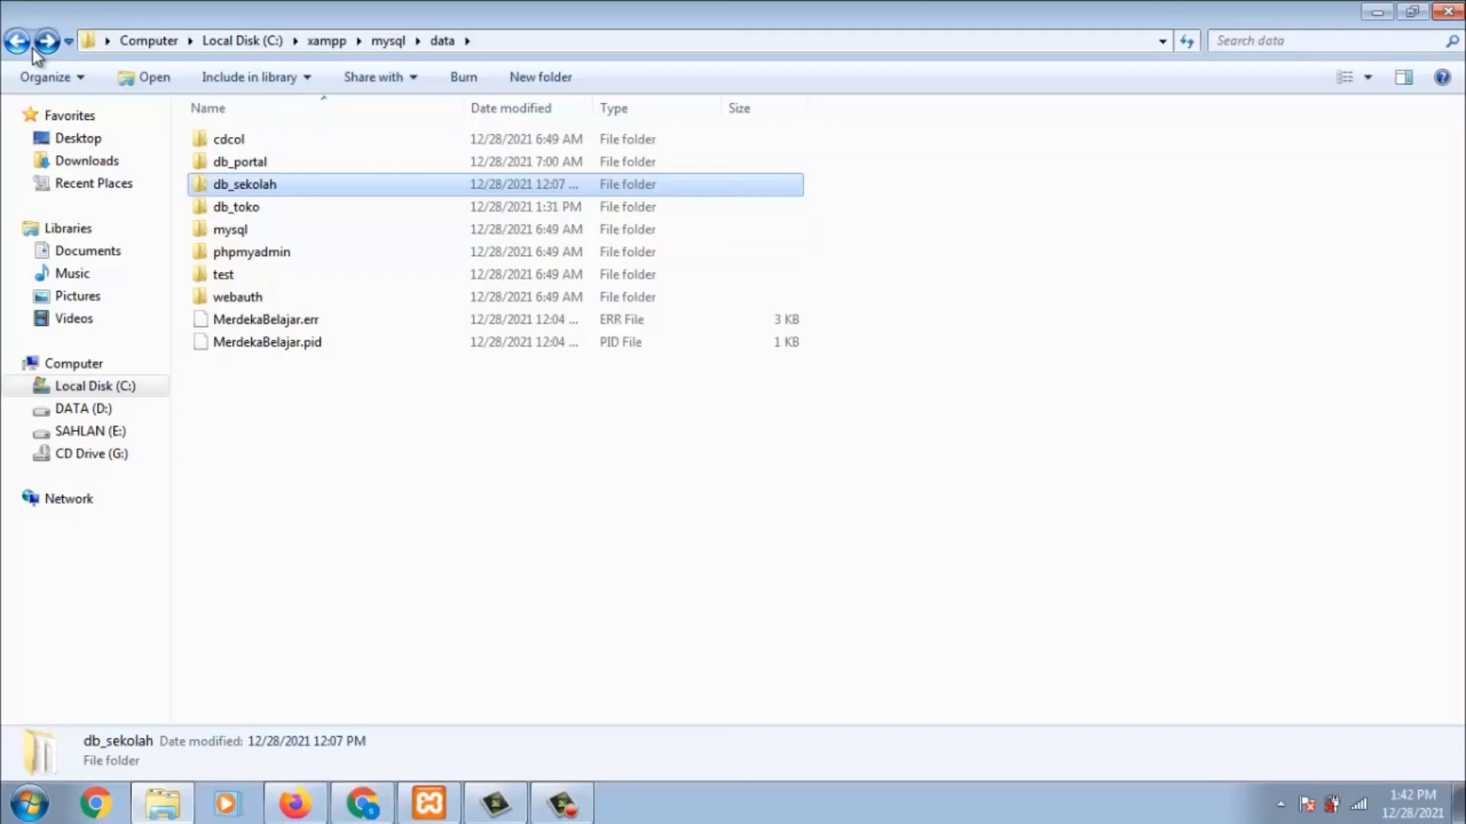
mouse_move(269, 194)
Switch back to phpMyAdmin in Firefox and create a new database named db_tokoonline from the home page
mouse_move(265, 803)
left_click(313, 818)
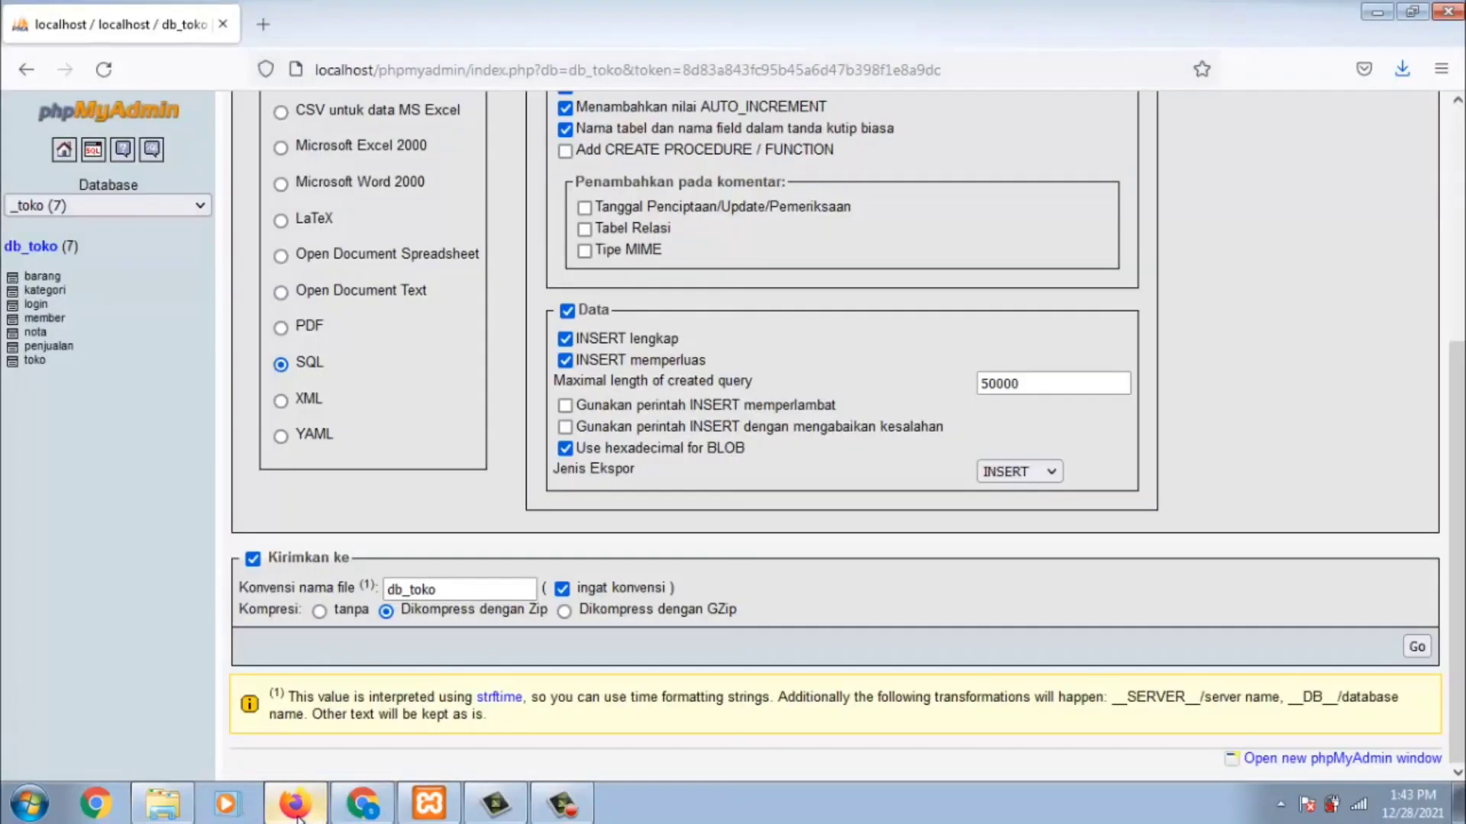
left_click(65, 150)
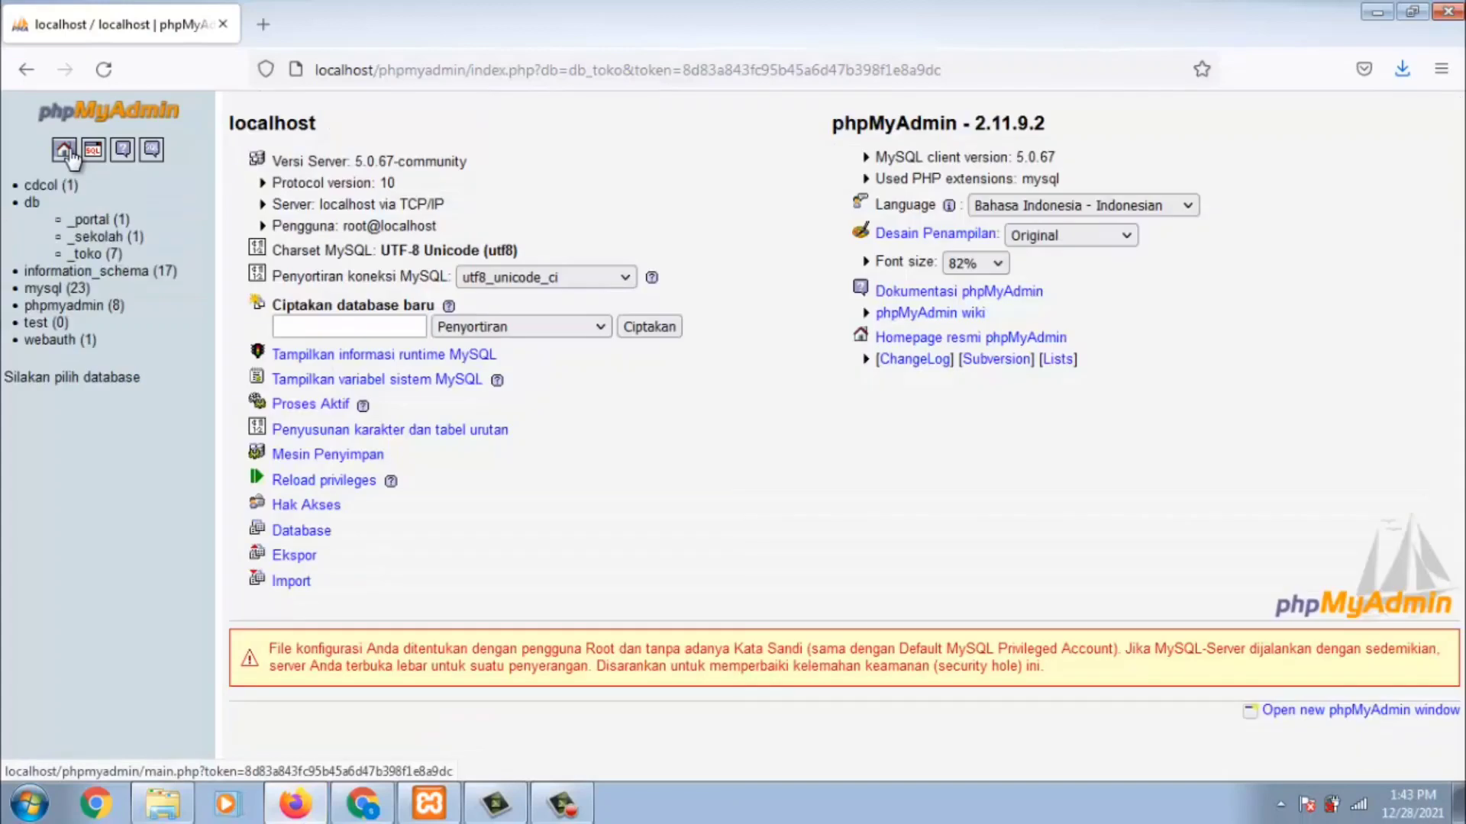
left_click(374, 325)
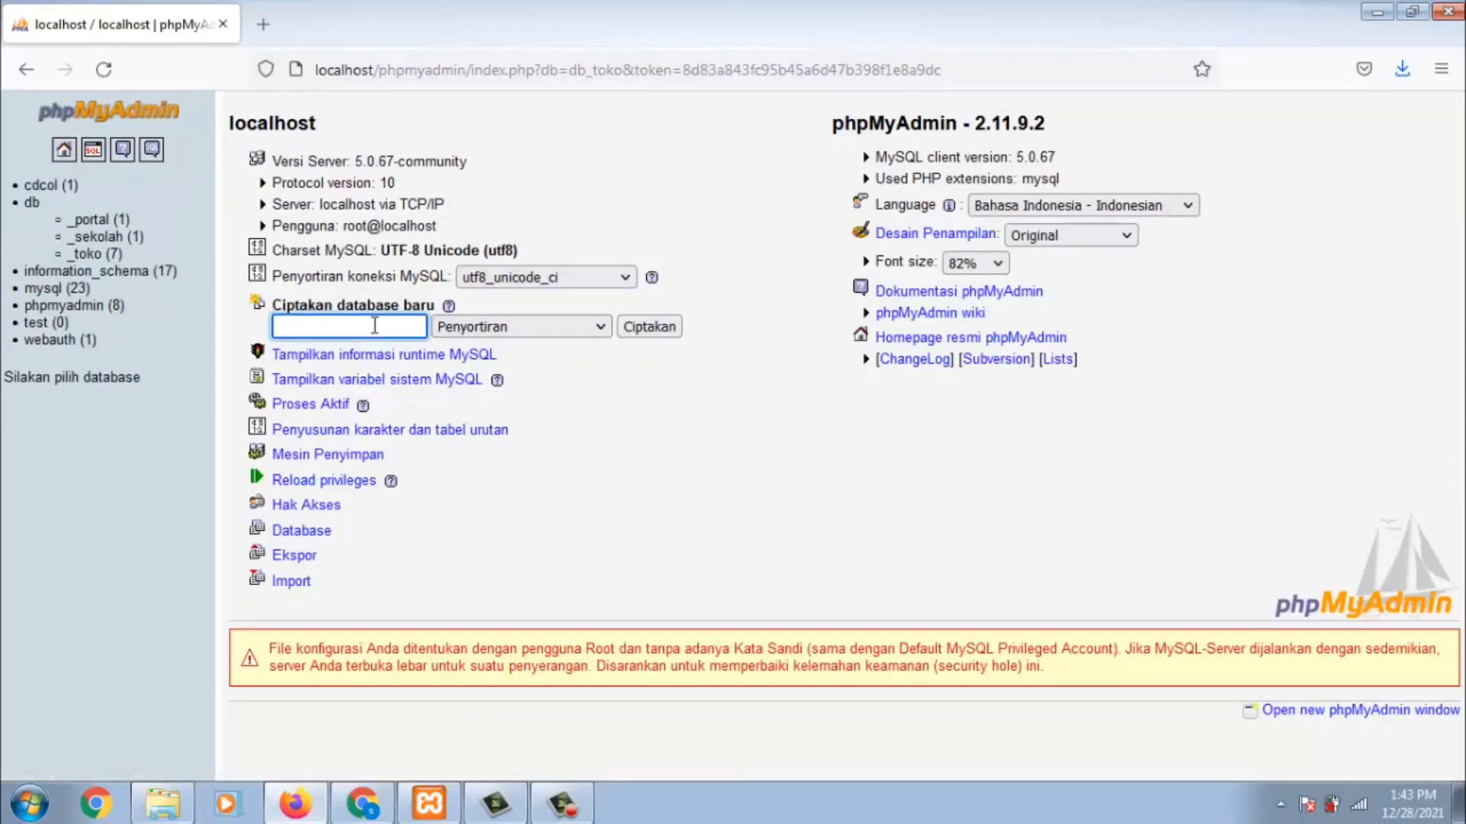
type("d")
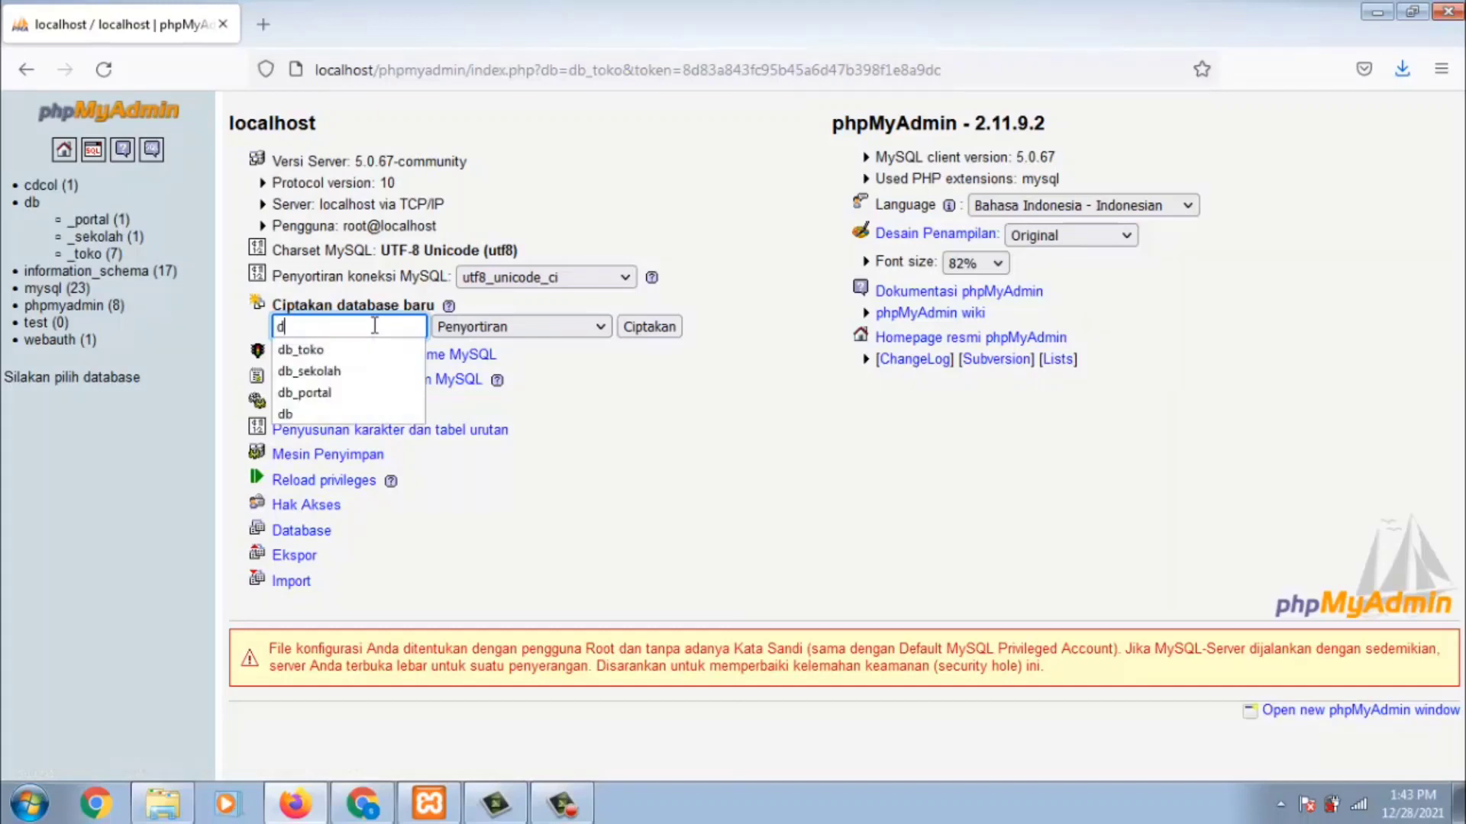
type("b")
key("Down")
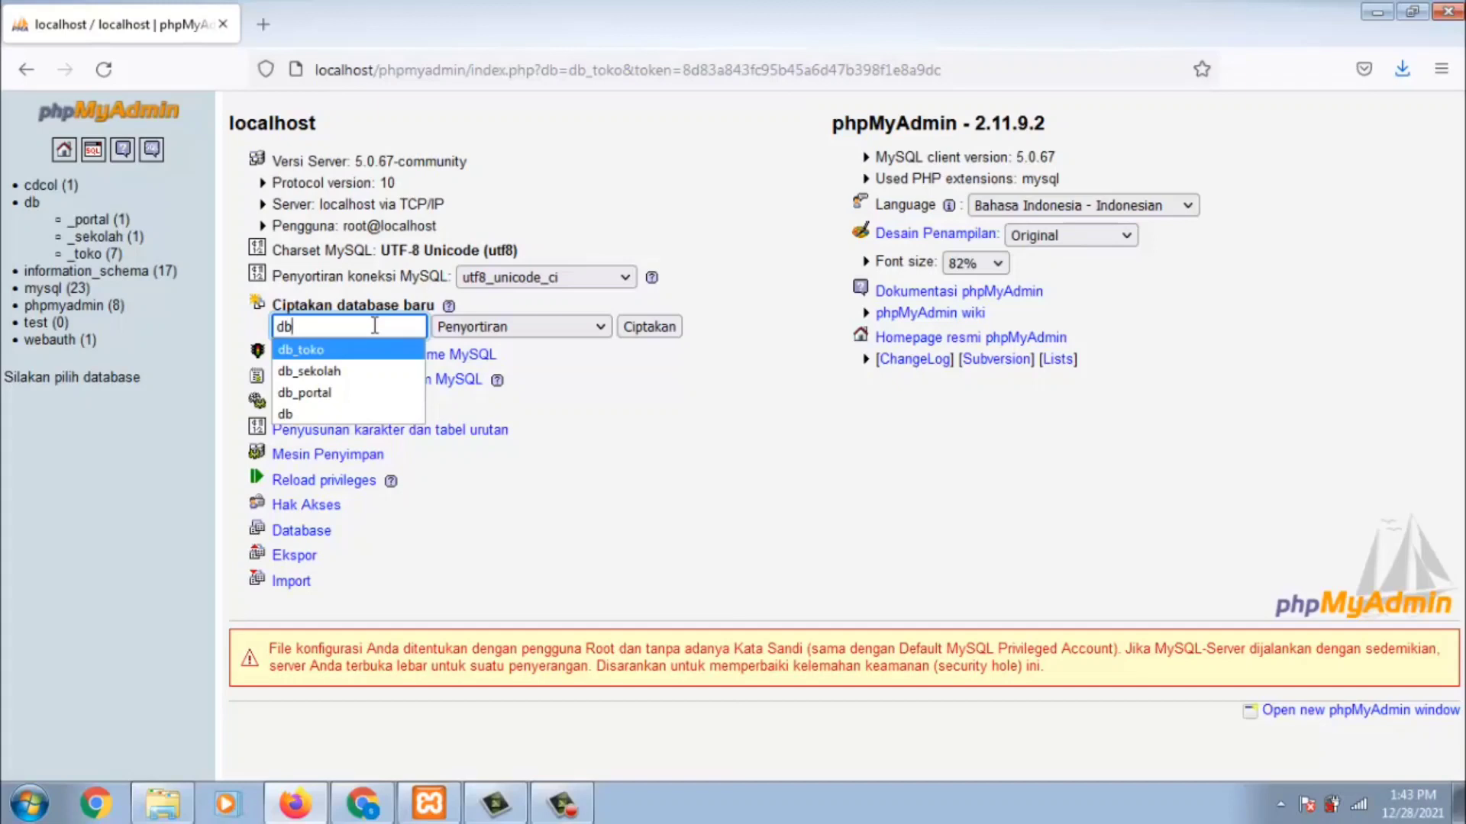
type("_")
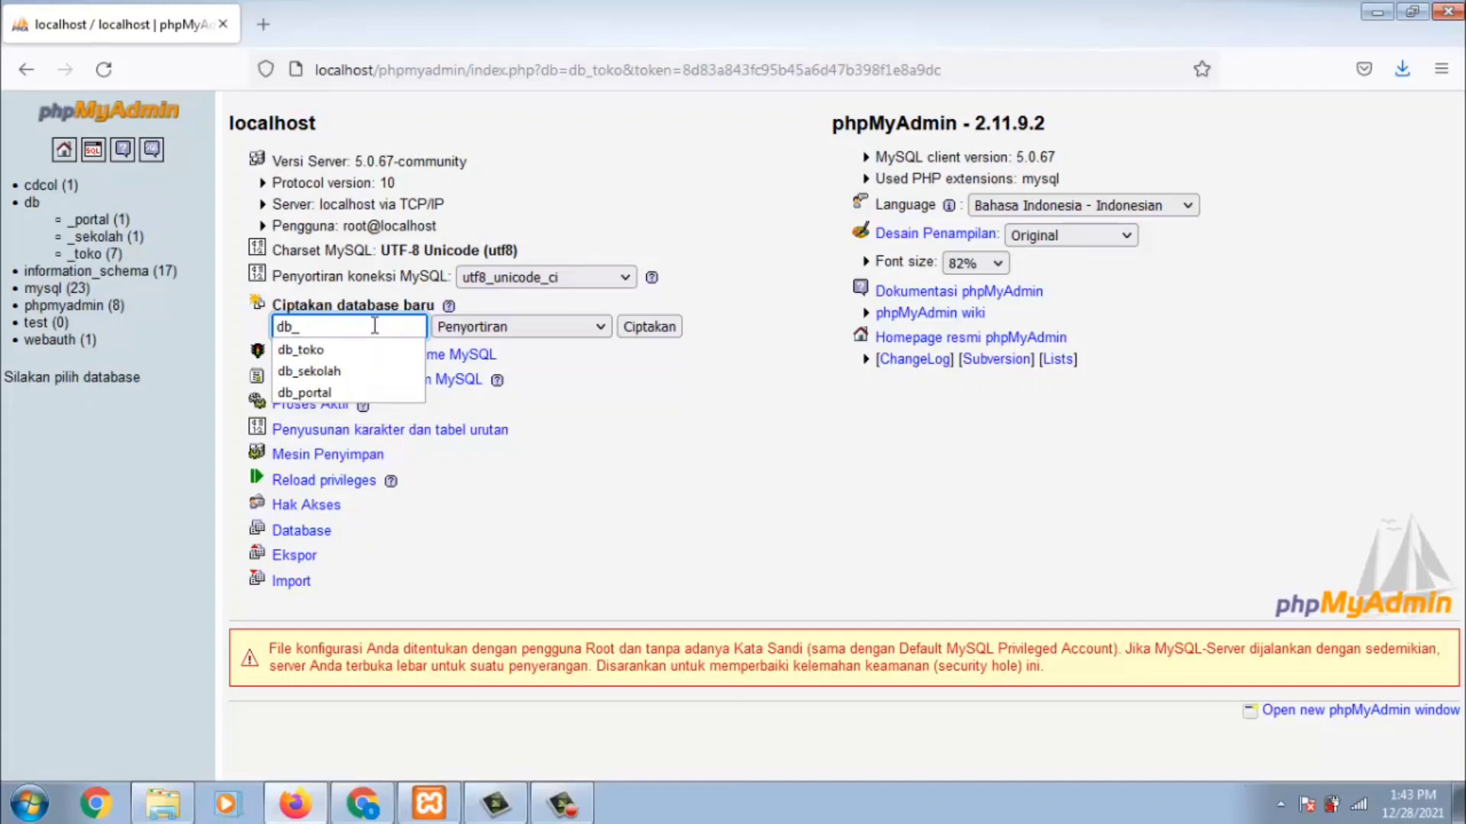
type("toko")
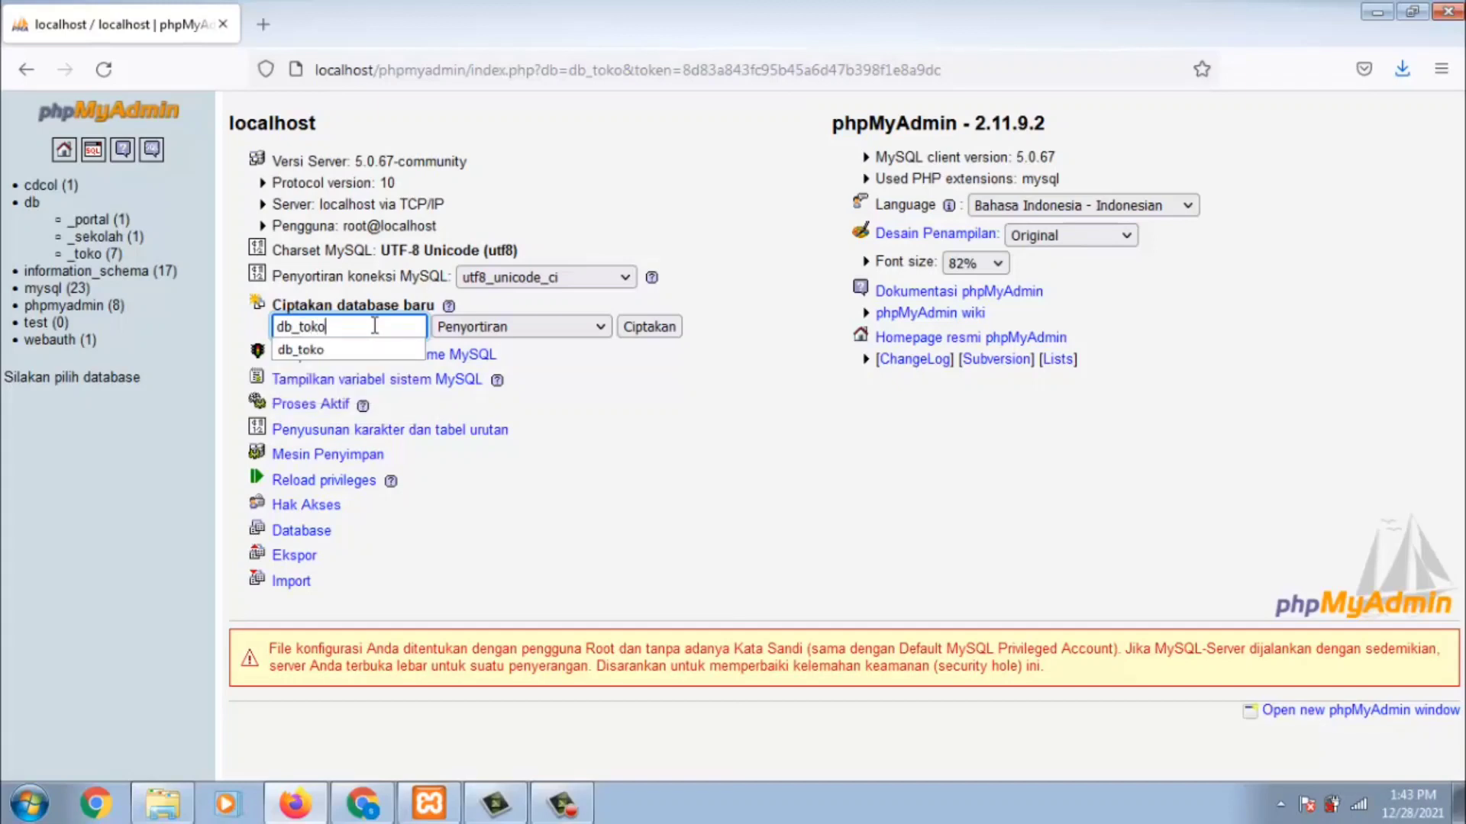
type("online")
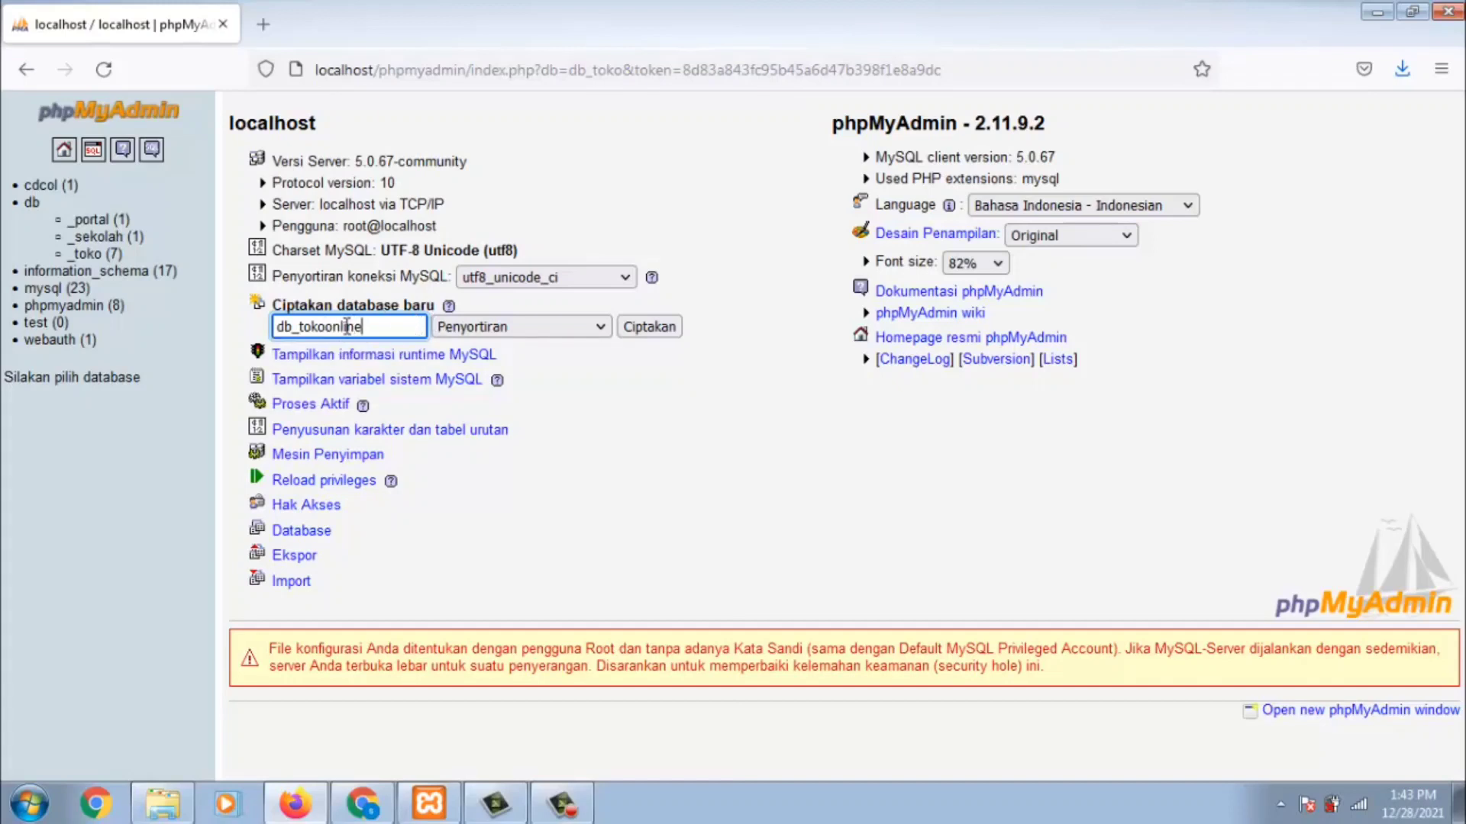
left_click(649, 328)
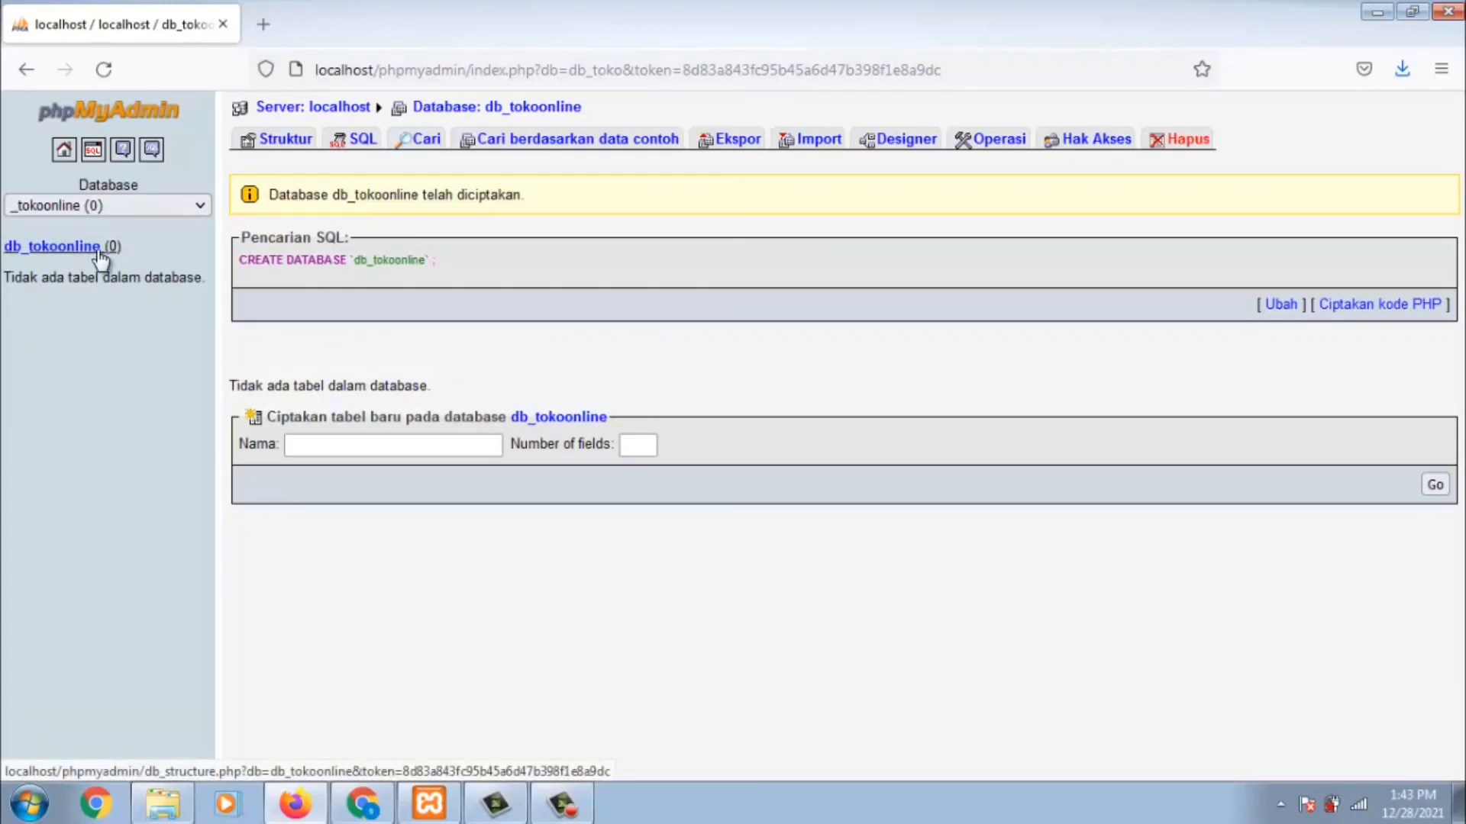
Import the db_toko.sql file from the xampp\htdocs\duamasa folder into the db_tokoonline database, using the SQL format and utf8 character set
left_click(821, 145)
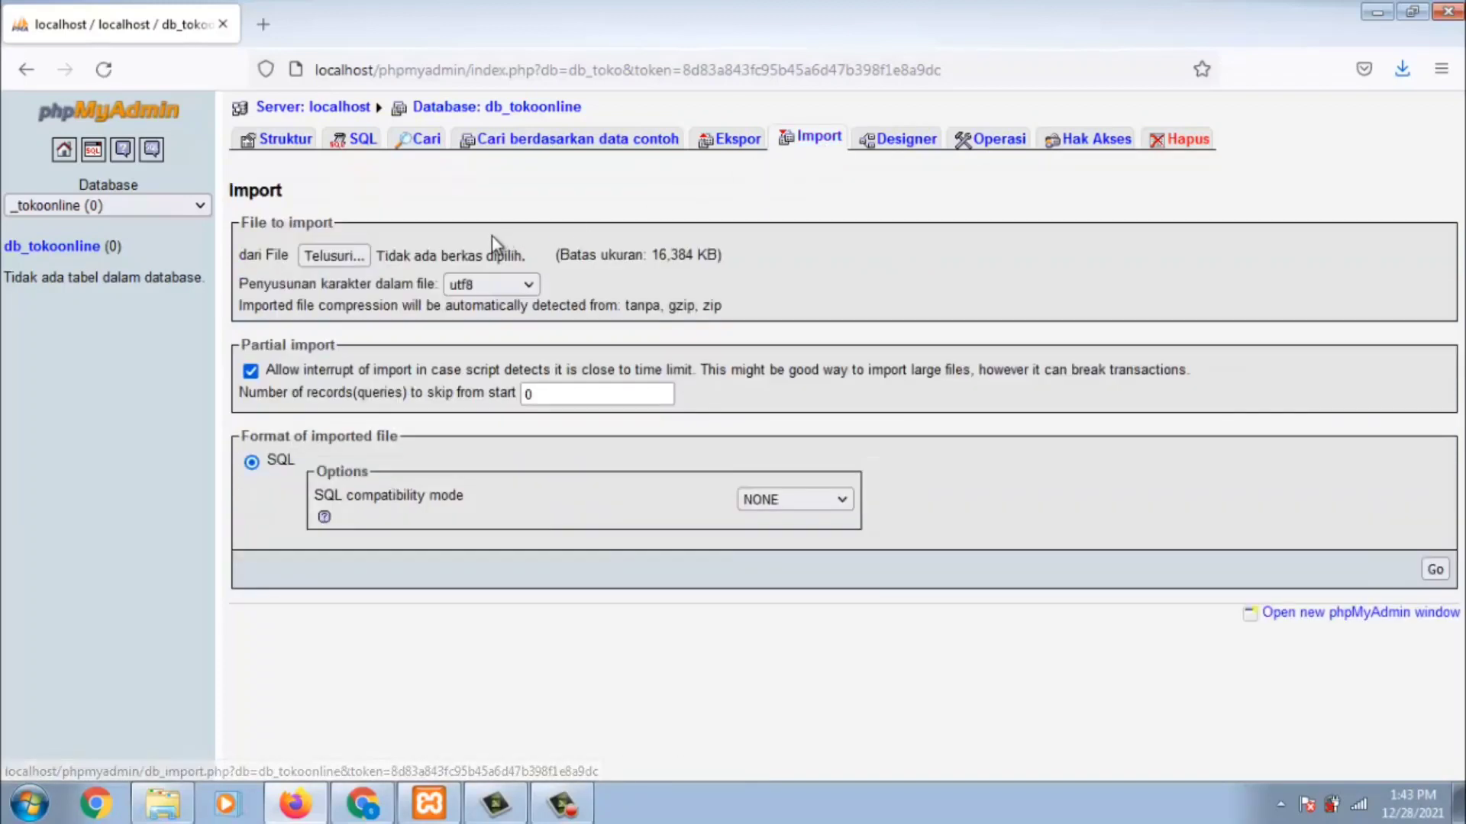
left_click(345, 258)
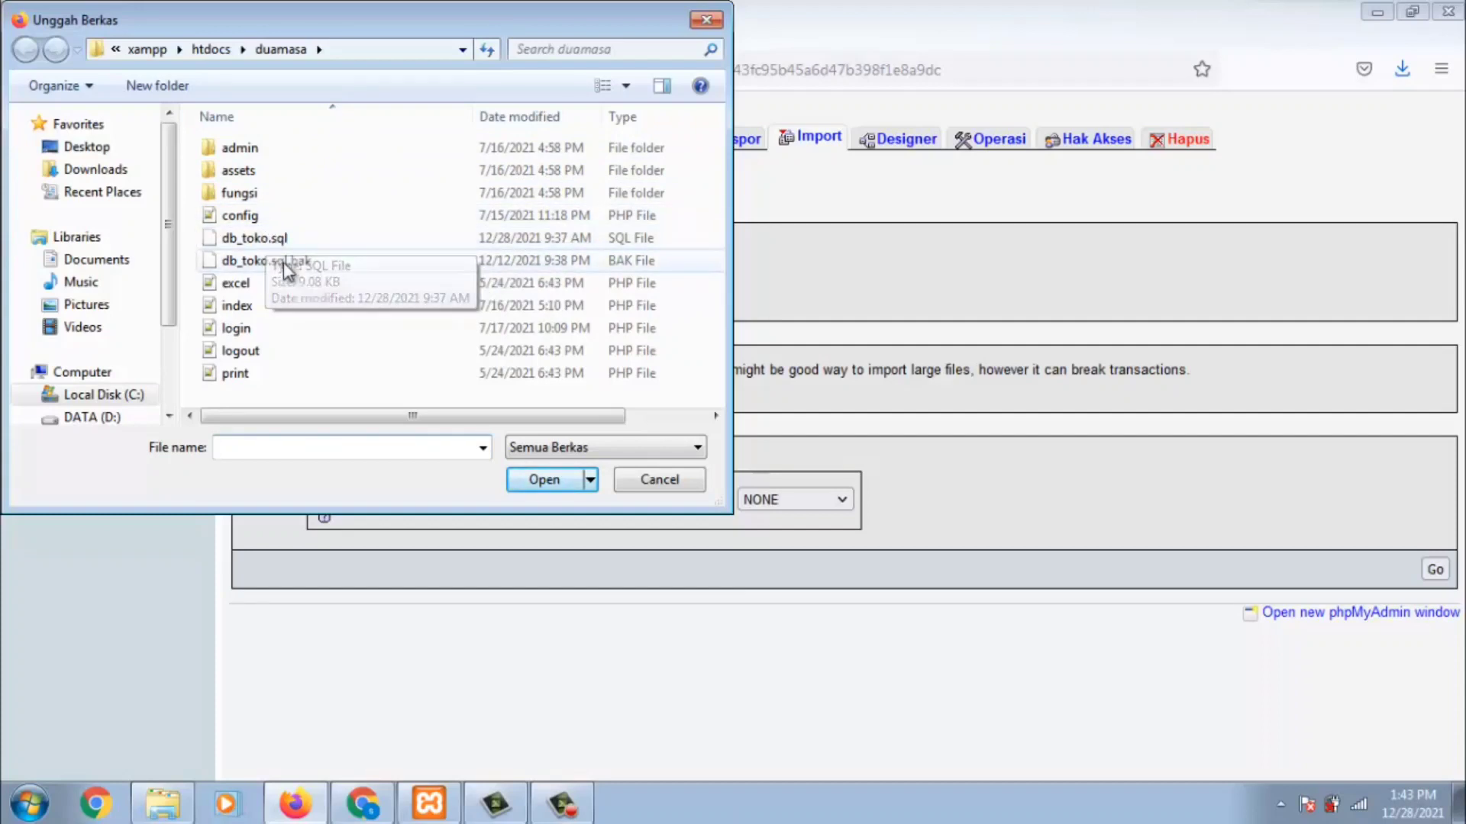
left_click(268, 237)
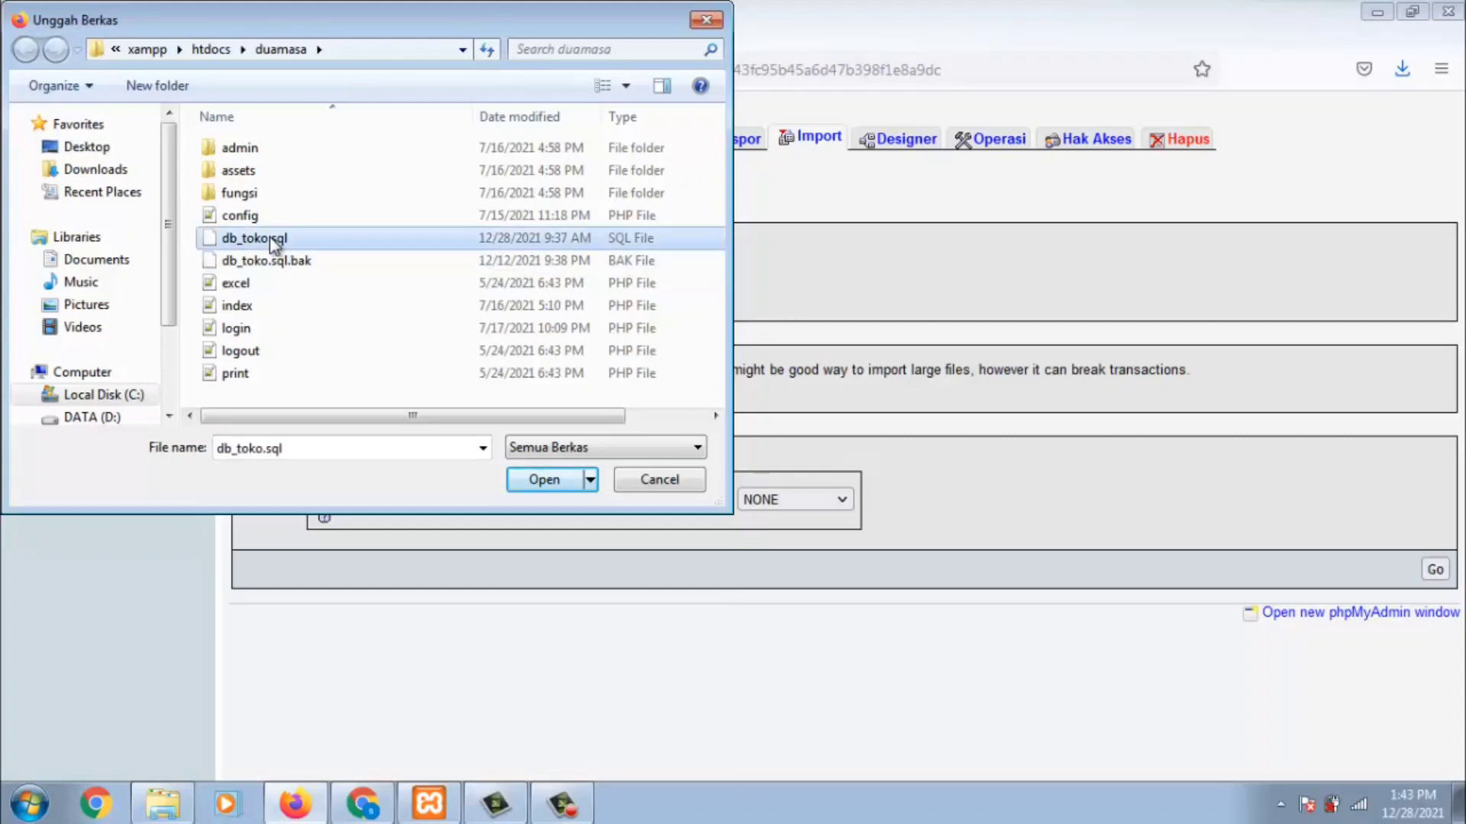
left_click(544, 481)
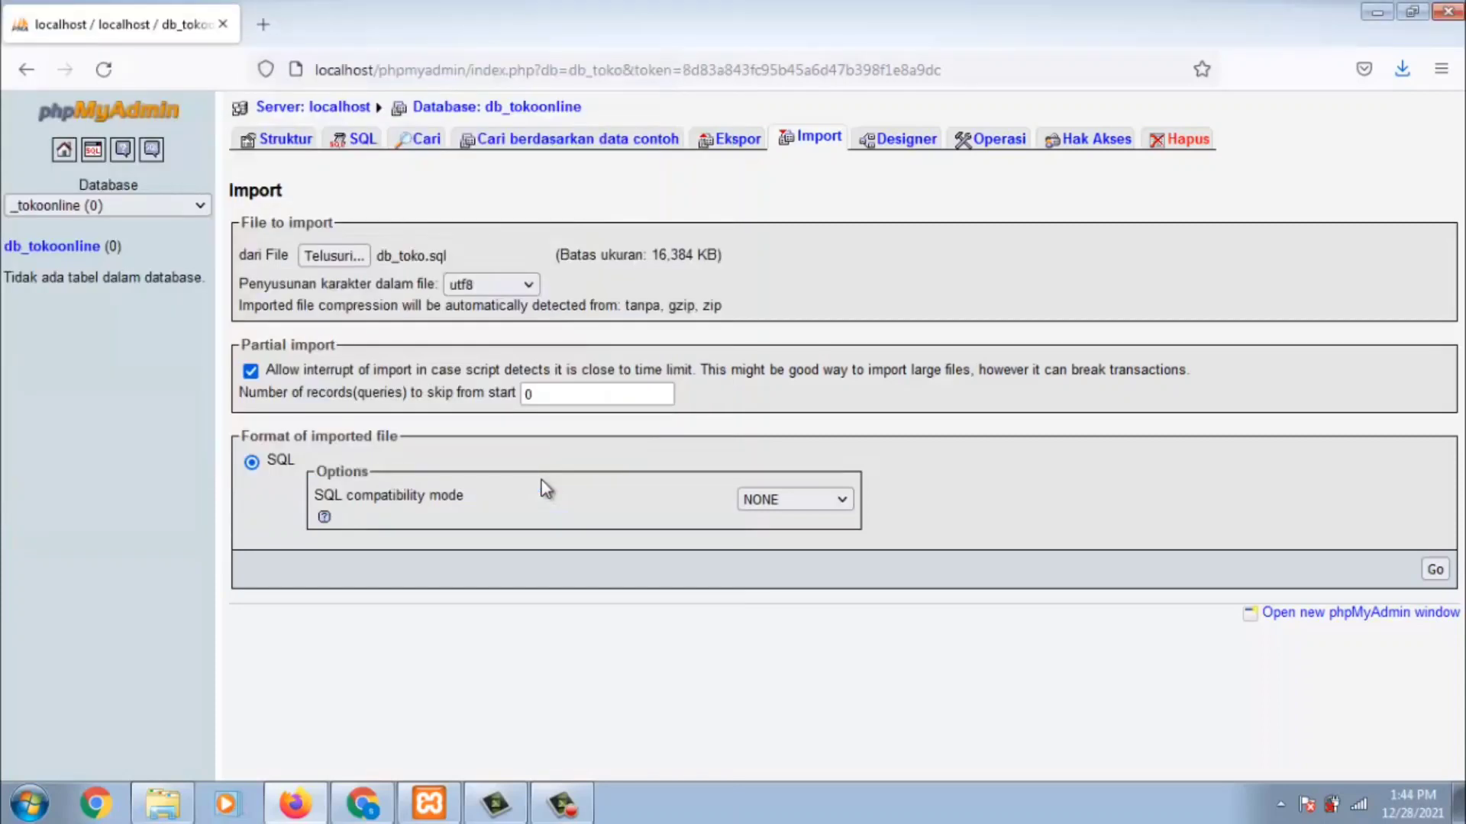
left_click(1434, 571)
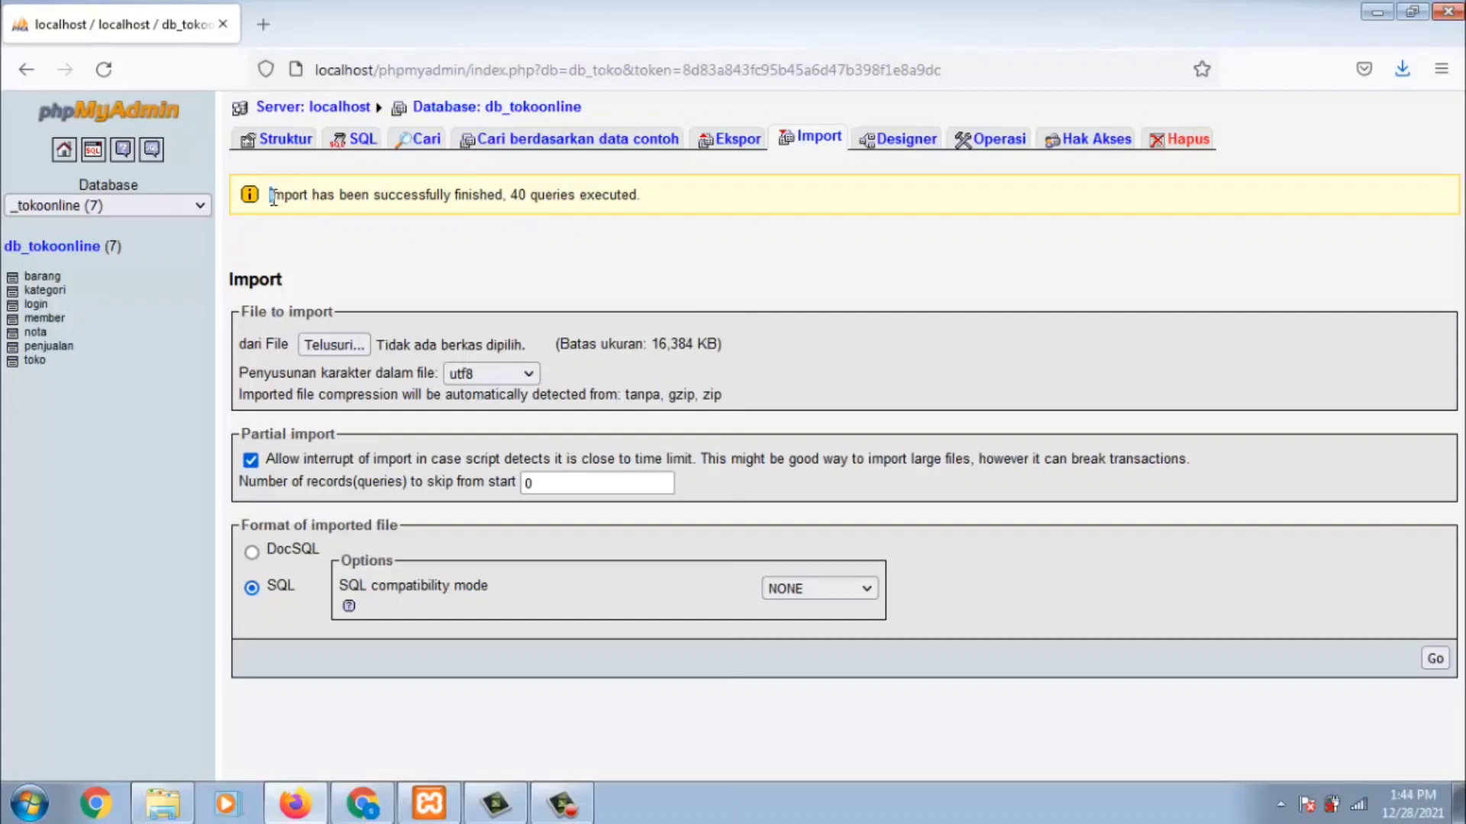
left_click_drag(271, 197, 275, 200)
Switch to Windows Explorer
left_click(184, 808)
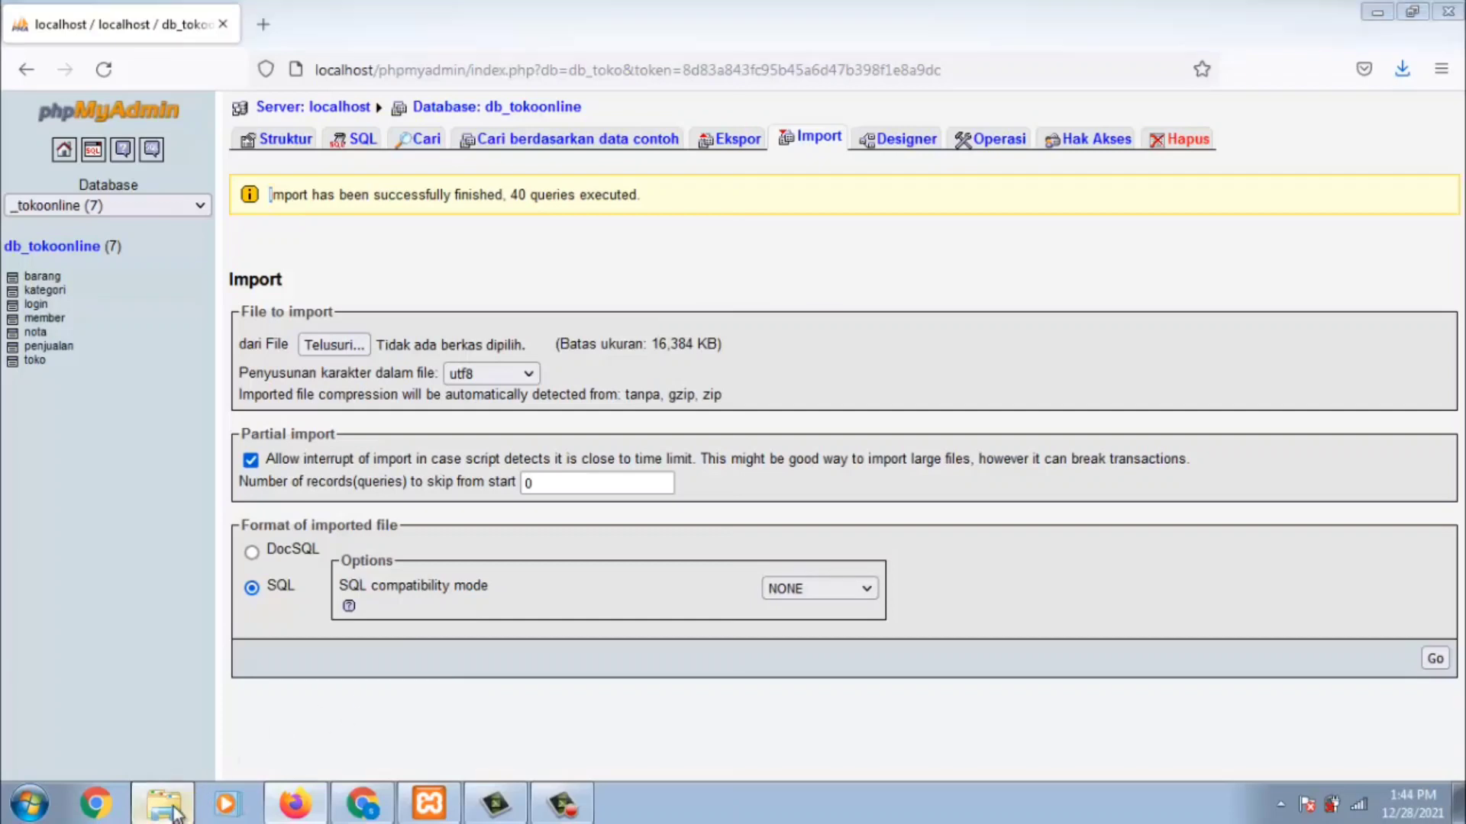